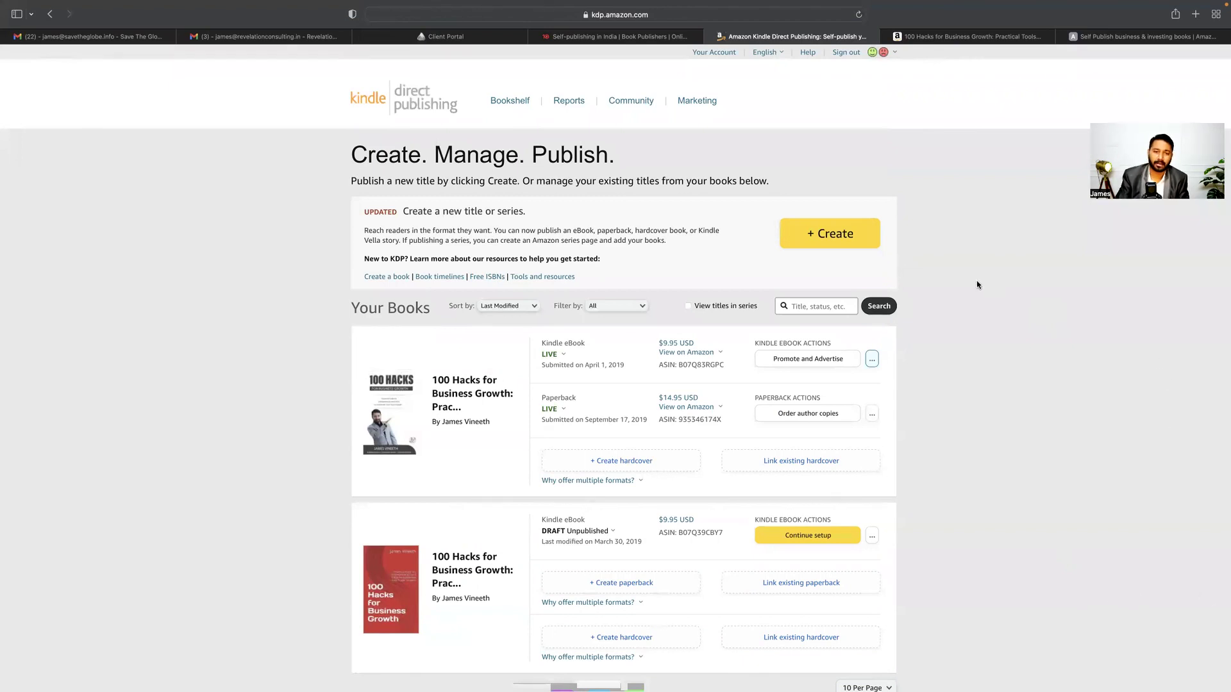
# Start creating a new title on Kindle Direct Publishing as a Kindle eBook
pyautogui.click(846, 236)
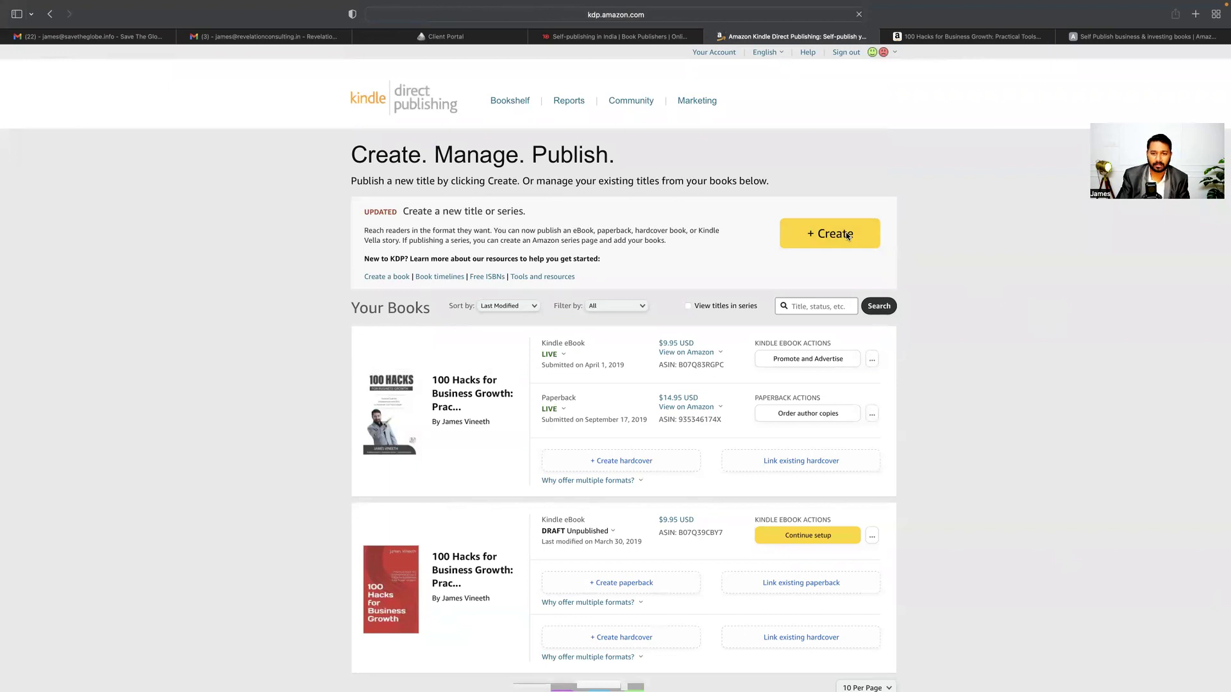
pyautogui.scroll(-2, 883, 402)
pyautogui.scroll(2, 883, 402)
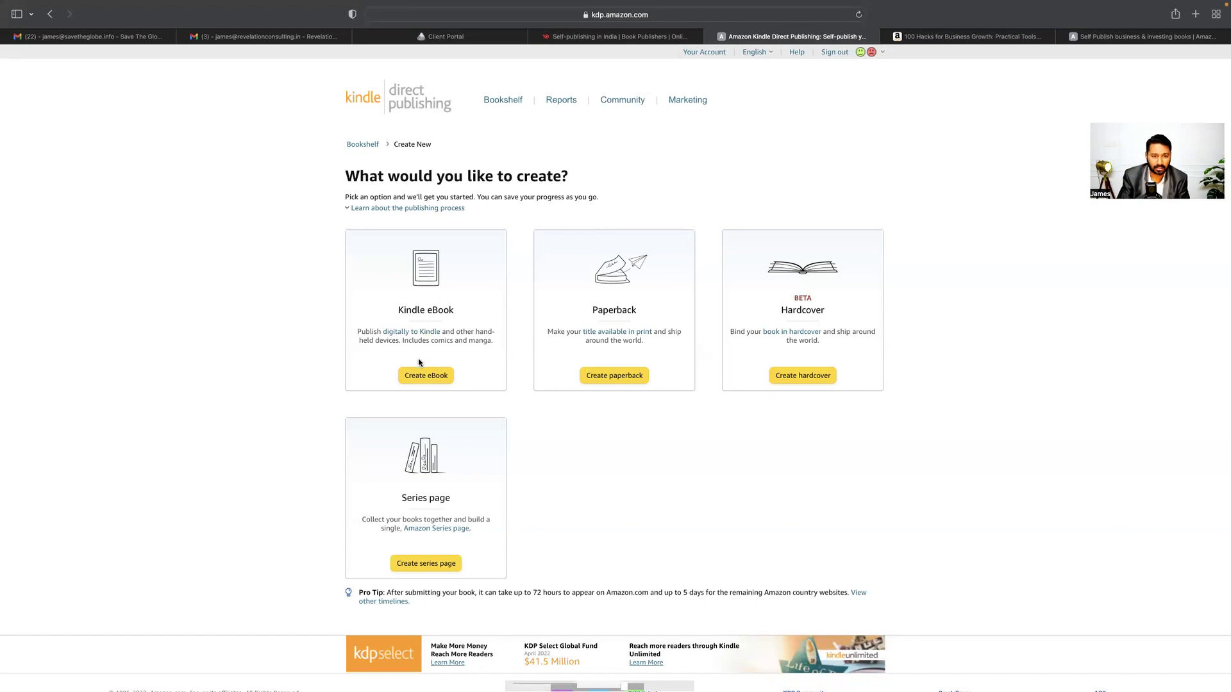
pyautogui.click(429, 377)
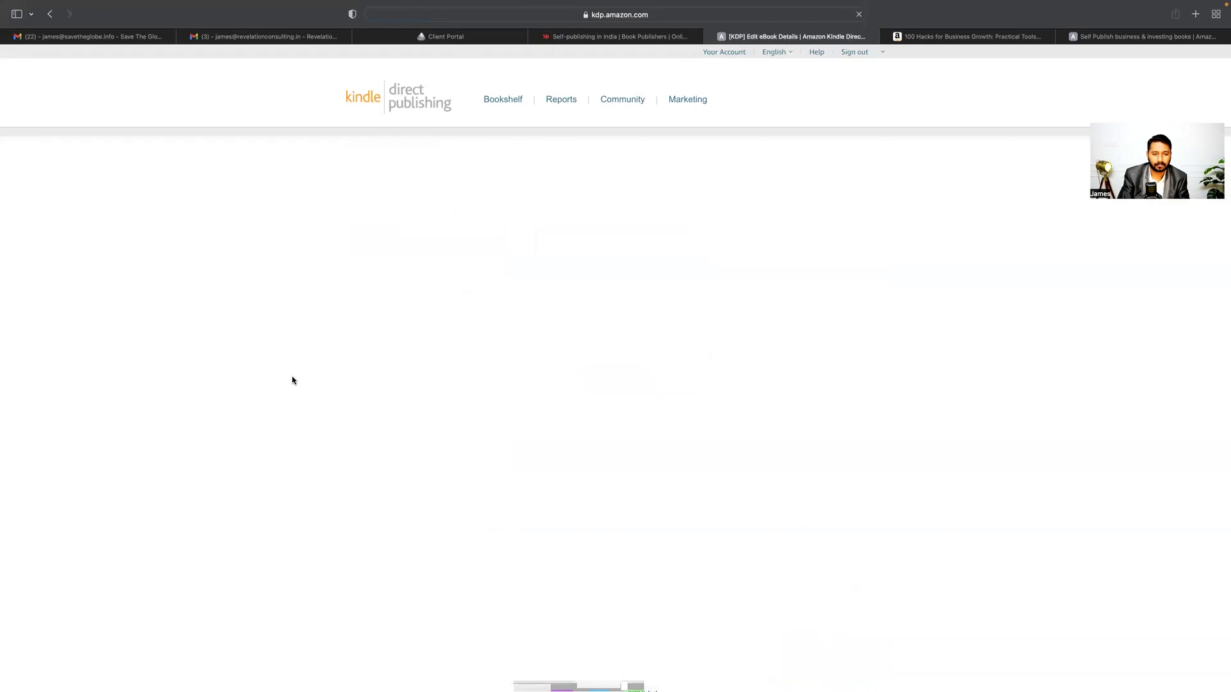
pyautogui.scroll(-7, 248, 351)
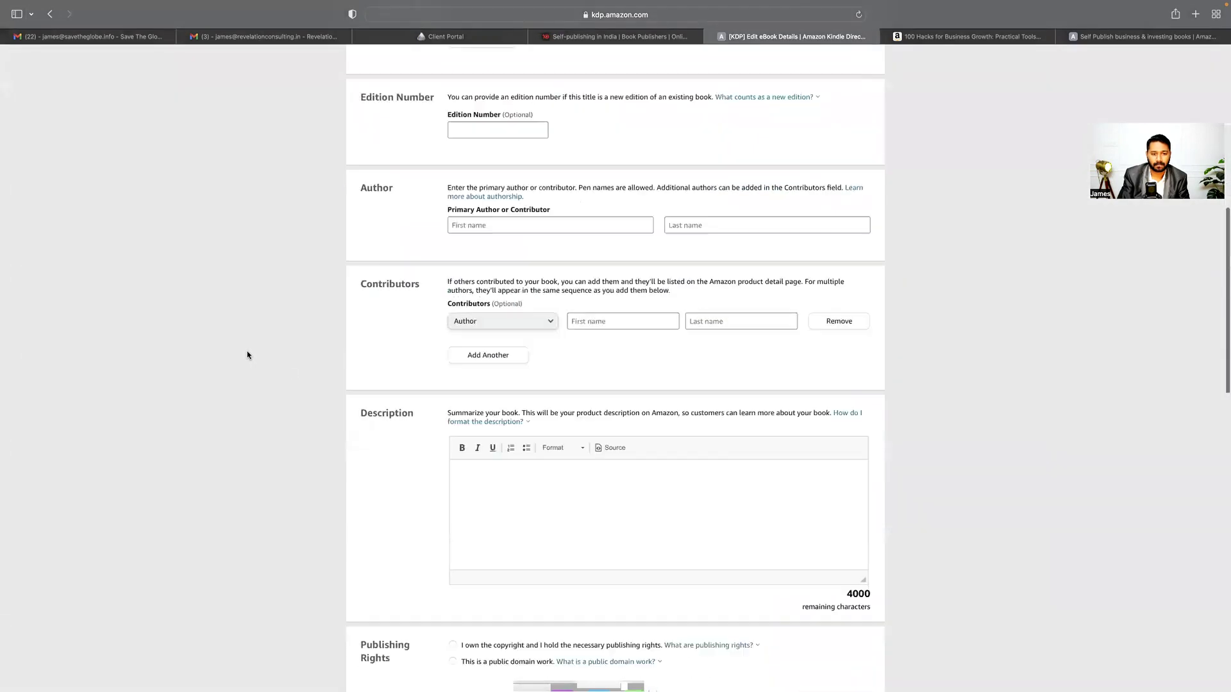
pyautogui.scroll(7, 247, 351)
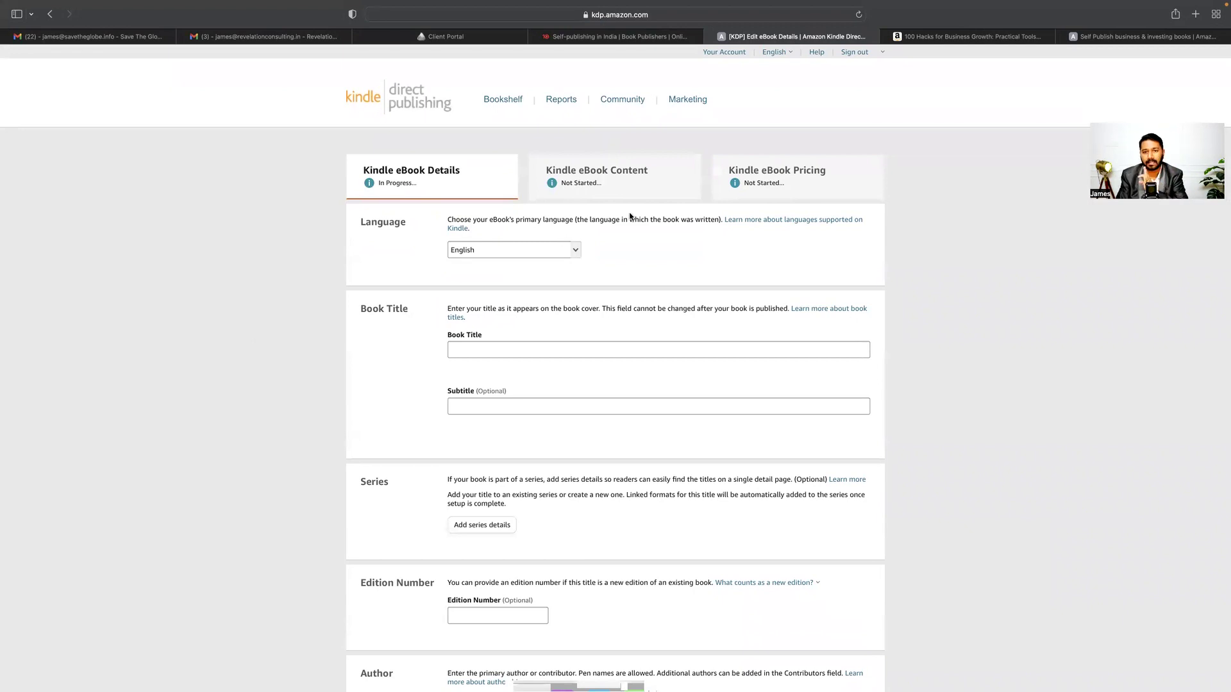
# Set the eBook's primary language to Tamil
pyautogui.click(576, 252)
pyautogui.click(478, 250)
pyautogui.write('tm')
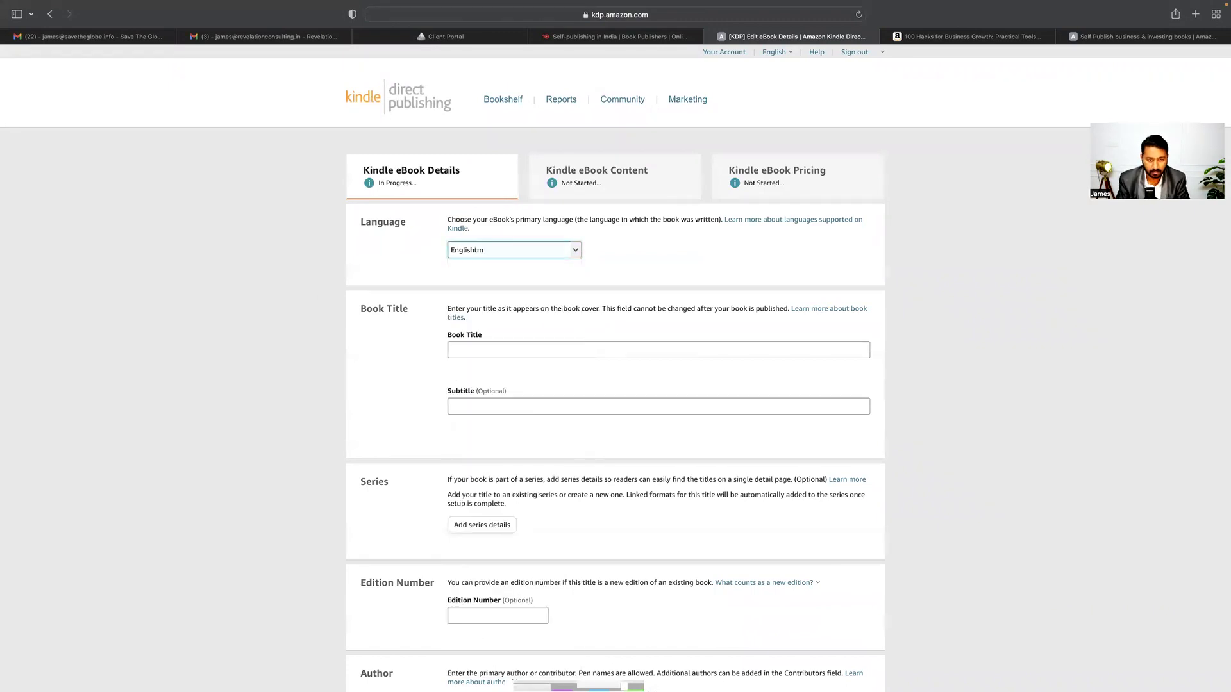
pyautogui.click(576, 252)
pyautogui.scroll(-3, 462, 436)
pyautogui.scroll(1, 467, 486)
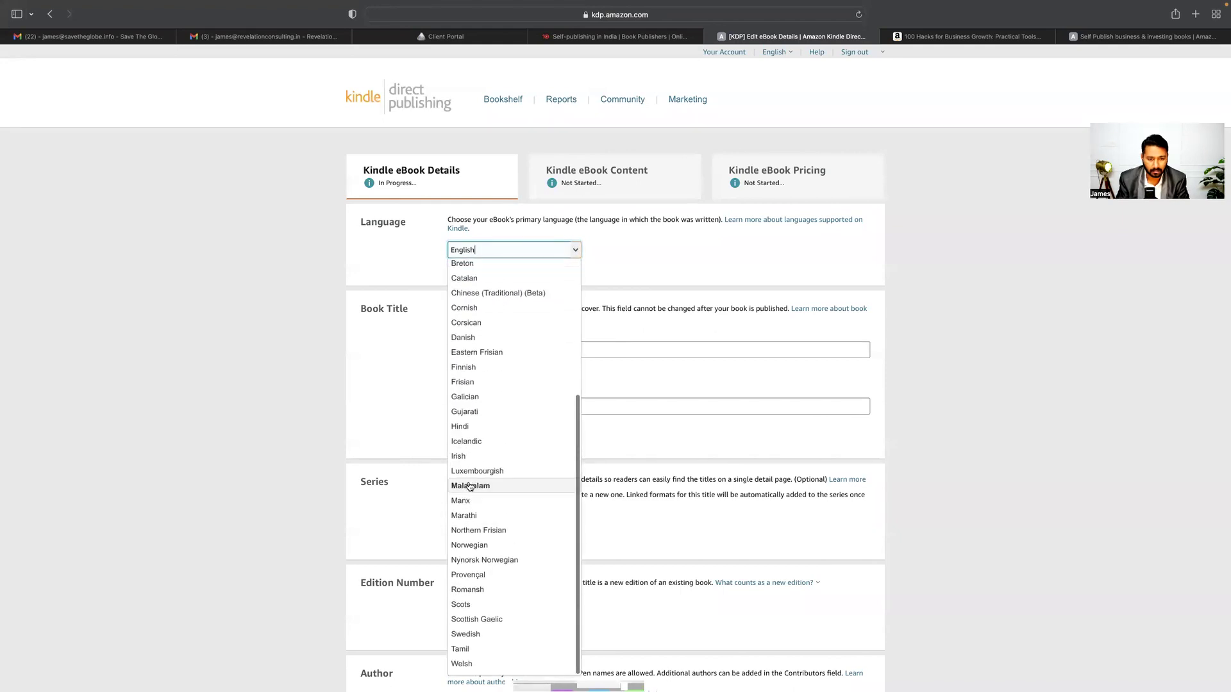
pyautogui.click(479, 648)
# Search Google for an English to Tamil translator in a new browser tab and enter "how to enjoy life" as the source text
pyautogui.click(507, 348)
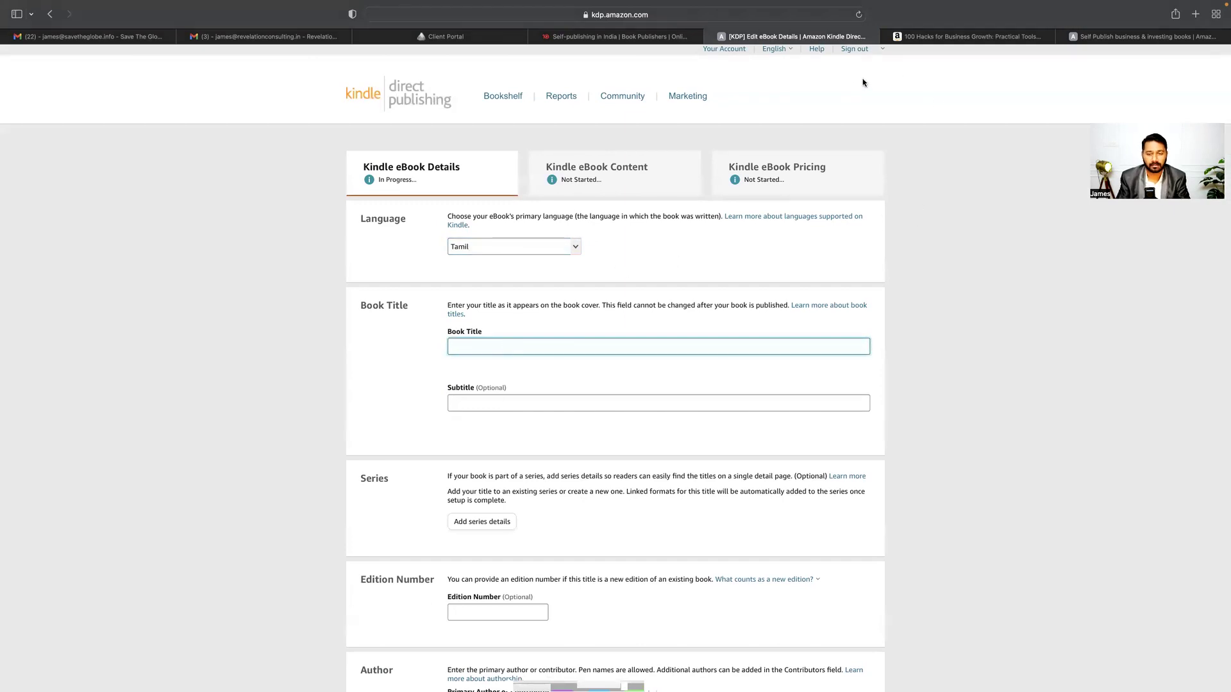
pyautogui.click(1195, 15)
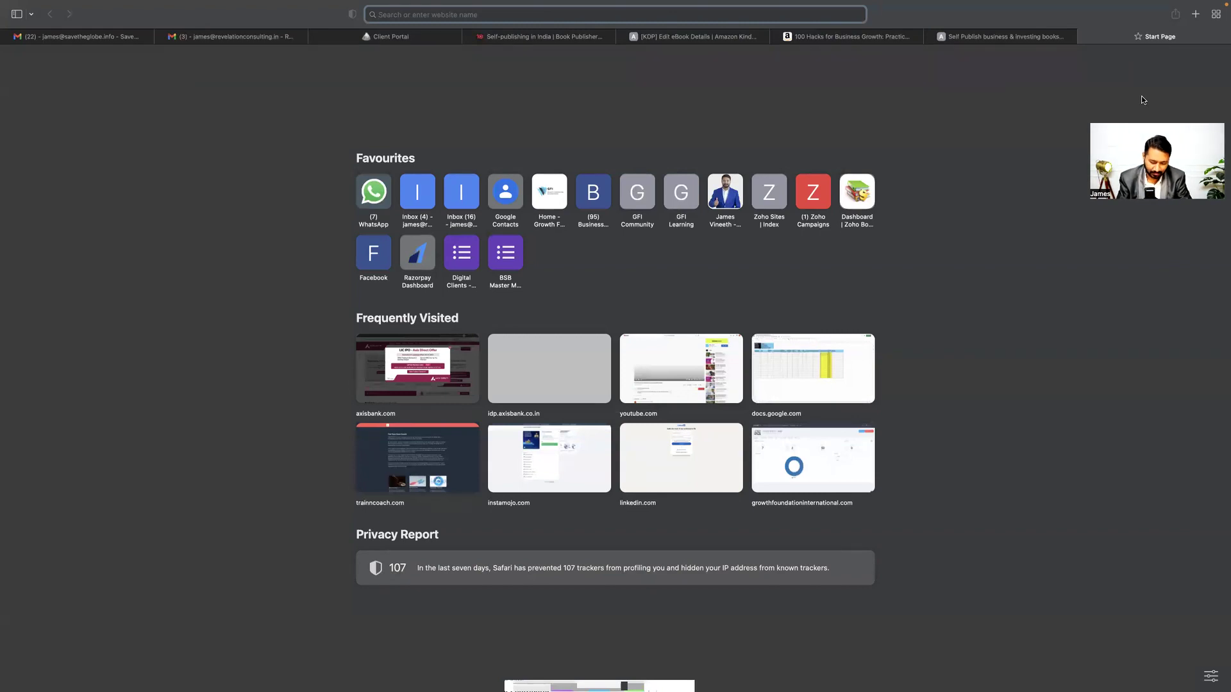
pyautogui.write('engoish to ')
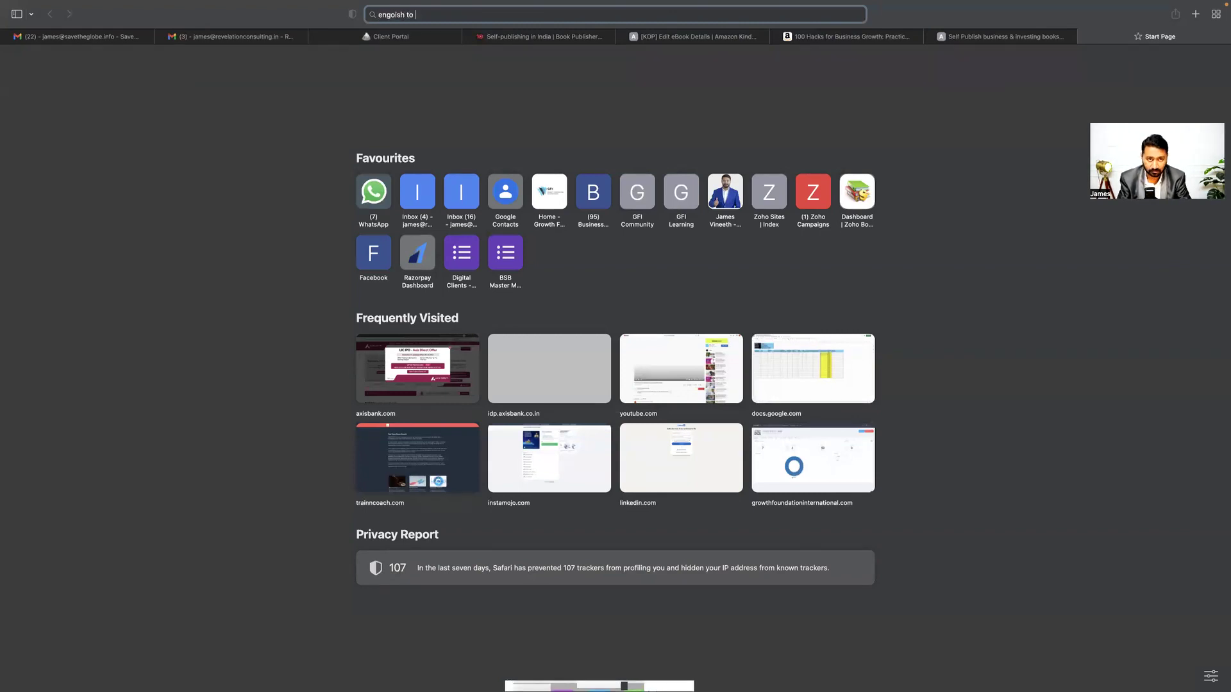
pyautogui.write('tamil')
pyautogui.press('Return')
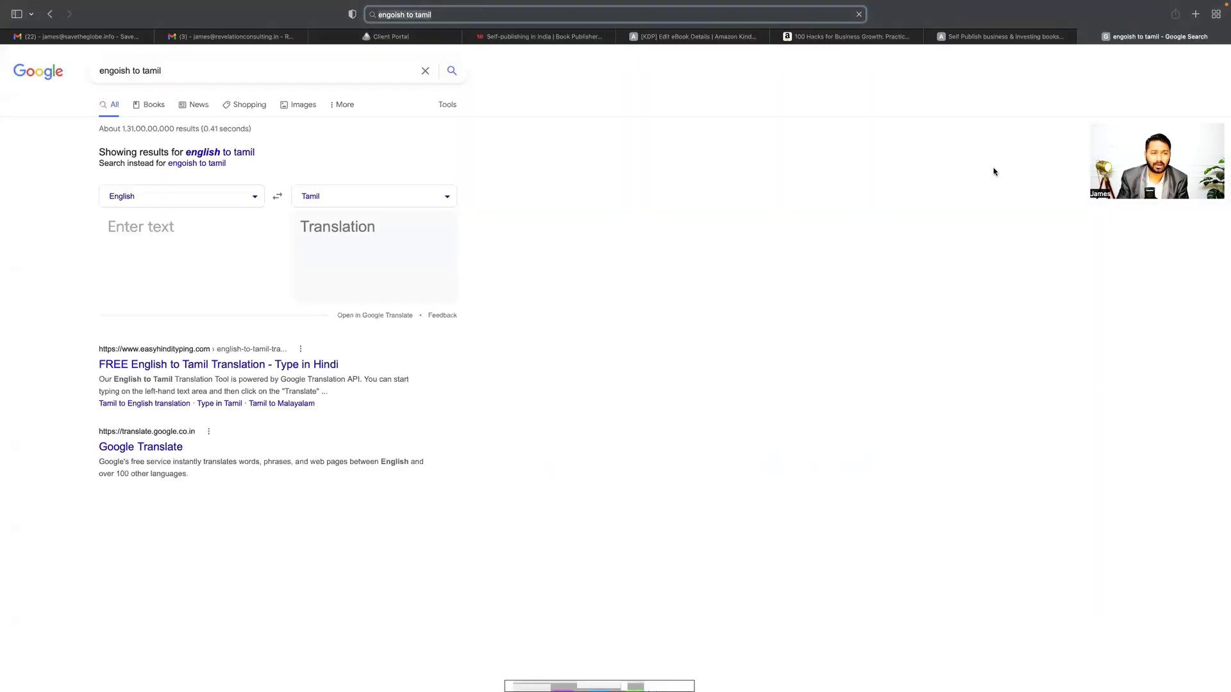
pyautogui.moveTo(1107, 38); pyautogui.dragTo(885, 45)
pyautogui.click(184, 242)
pyautogui.write('how to enjoy life')
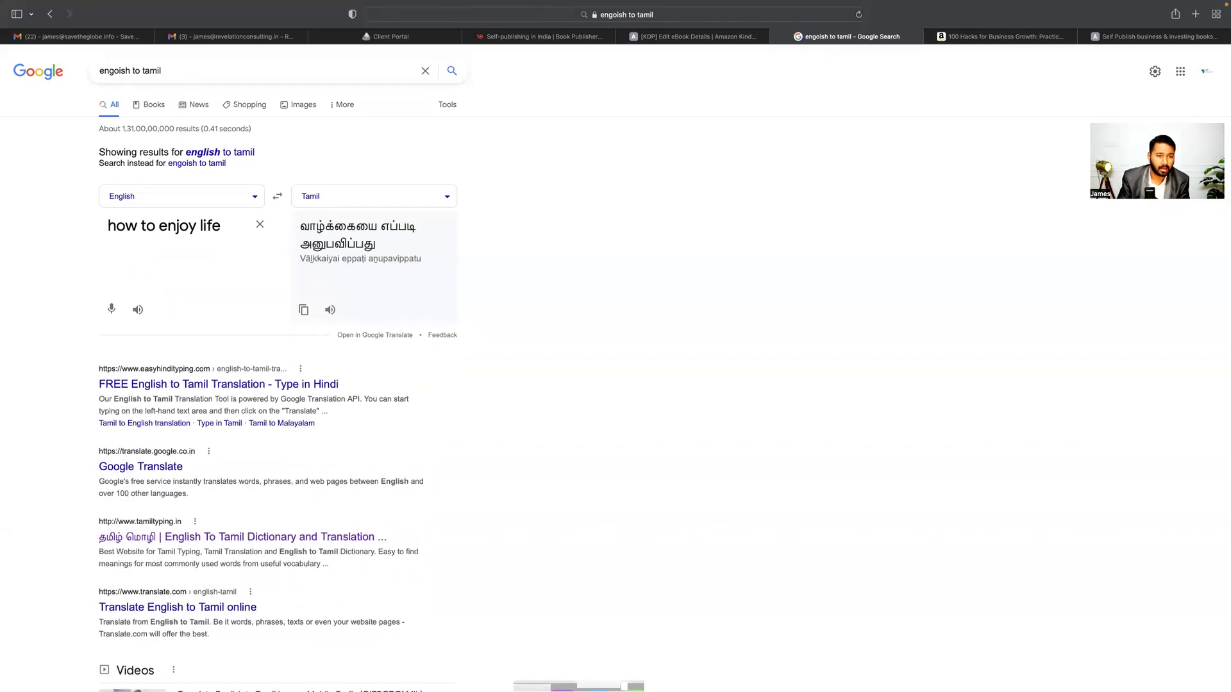
# Replace "enjoy" with "celebrate" in the translator's English text so it reads "how to celebrate life"
pyautogui.tripleClick(169, 228)
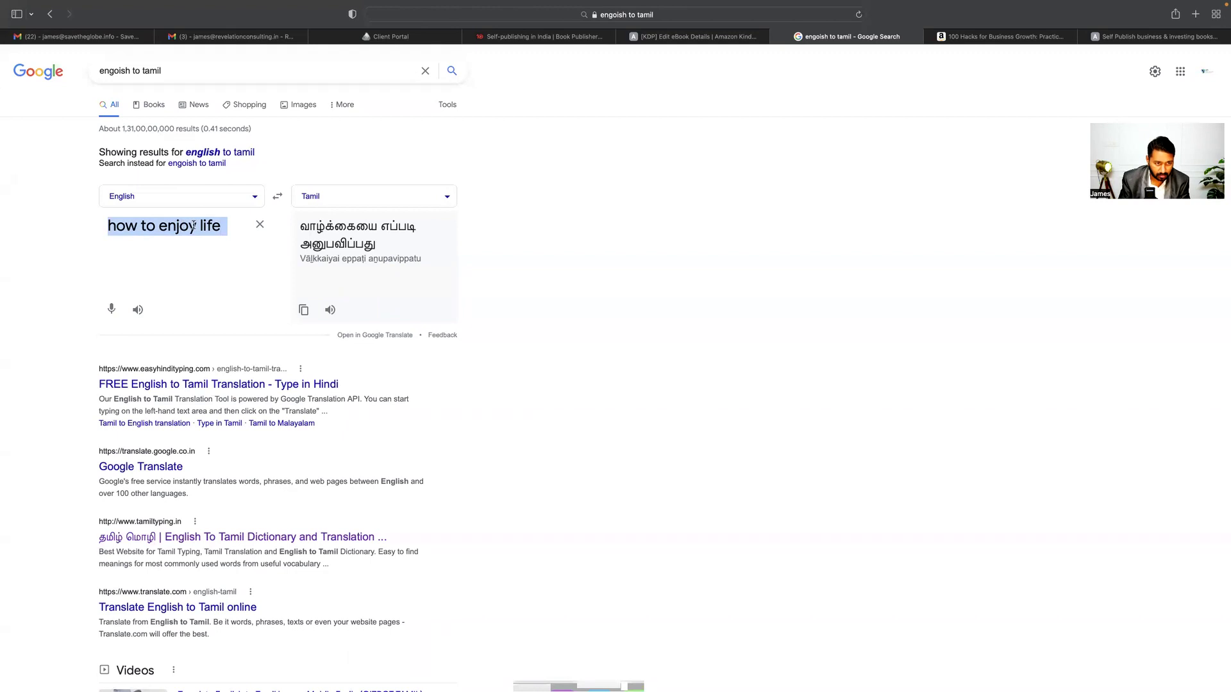
pyautogui.press('Left')
pyautogui.press('Right')
pyautogui.press('Right')
pyautogui.press('Right')
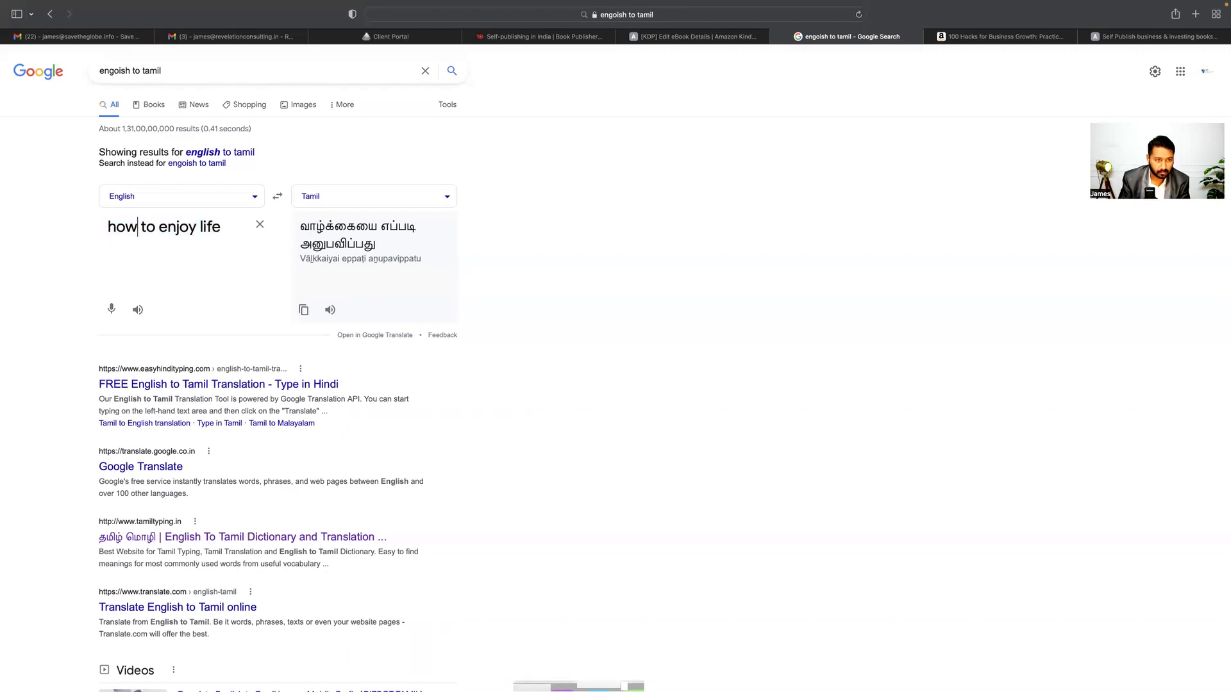
pyautogui.press('BackSpace')
pyautogui.press('BackSpace')
pyautogui.press('BackSpace')
pyautogui.press('BackSpace')
pyautogui.press('BackSpace')
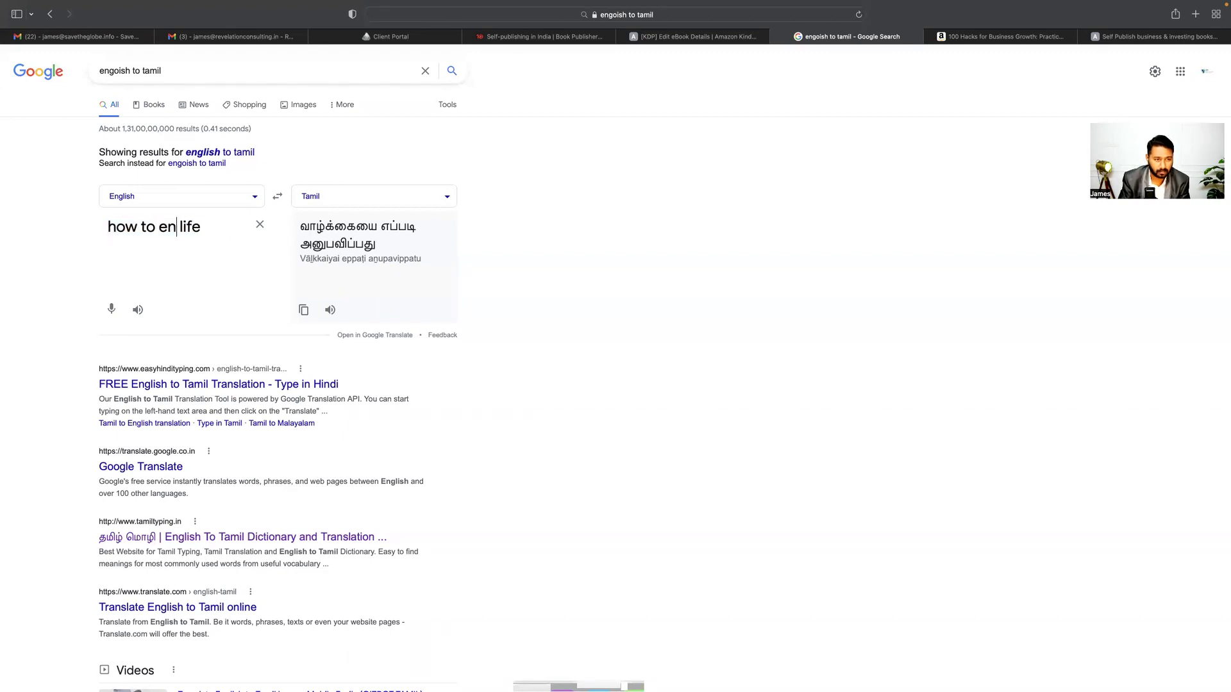
pyautogui.write('celebrate')
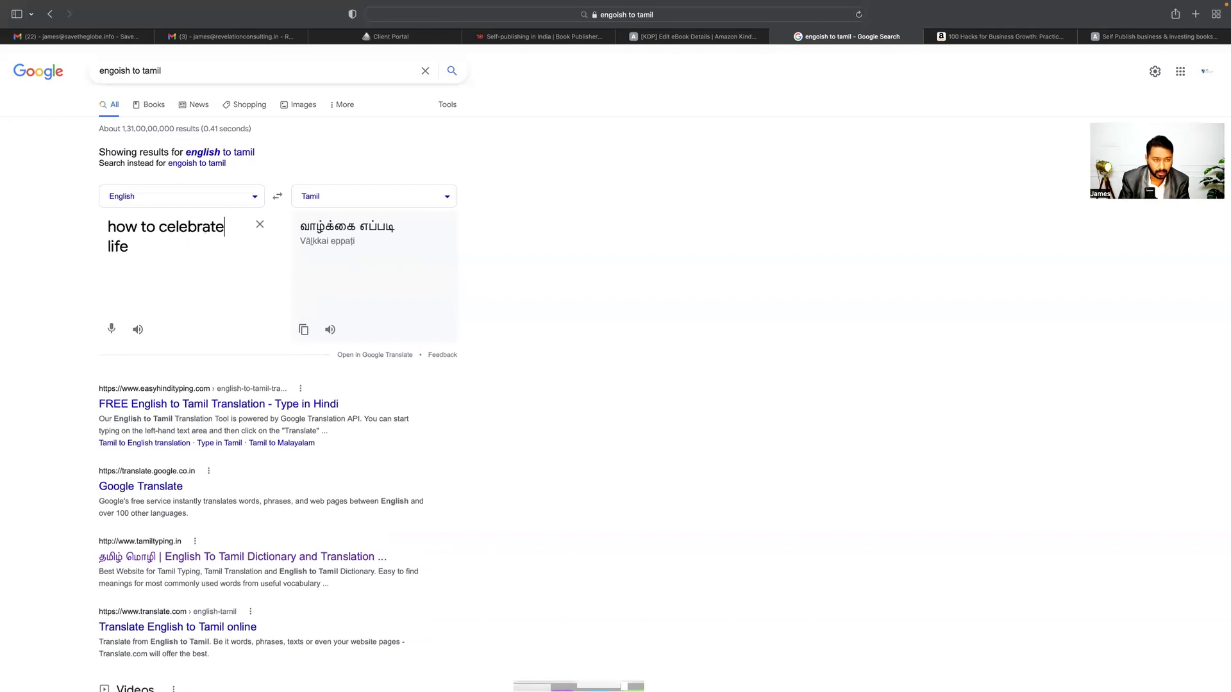
# Copy the Tamil translation and paste it as the book title in the KDP eBook details
pyautogui.click(306, 330)
pyautogui.hotkey('ctrl', 'Tab')
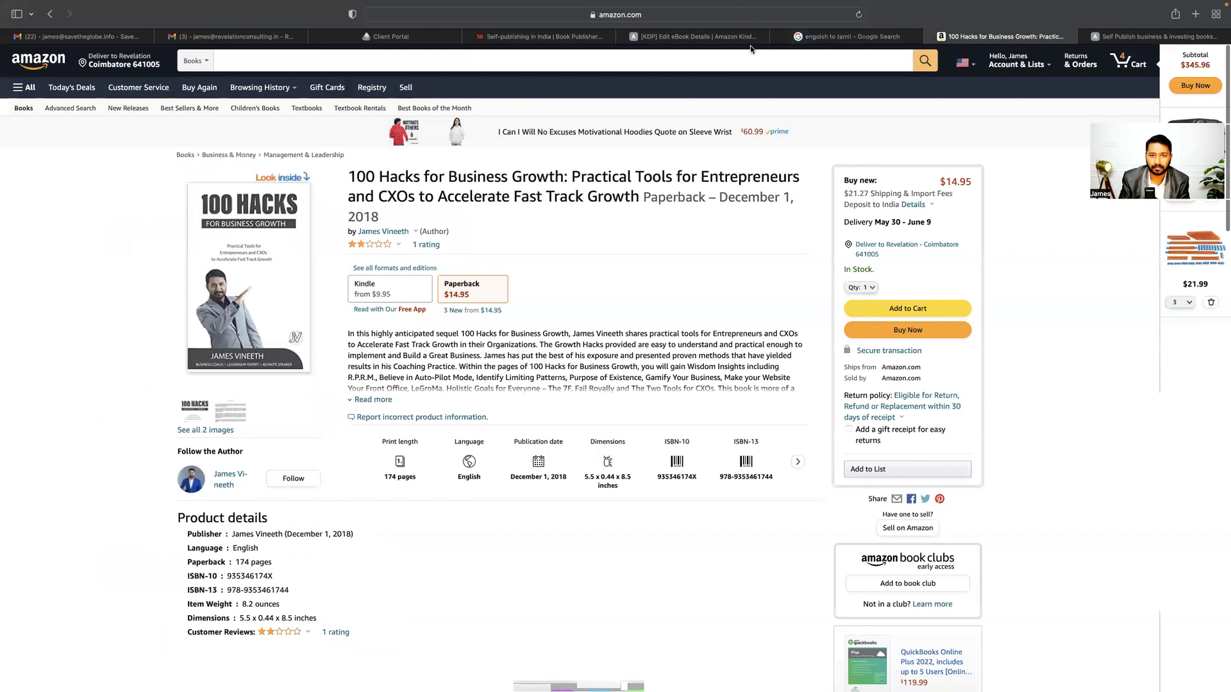
pyautogui.click(665, 37)
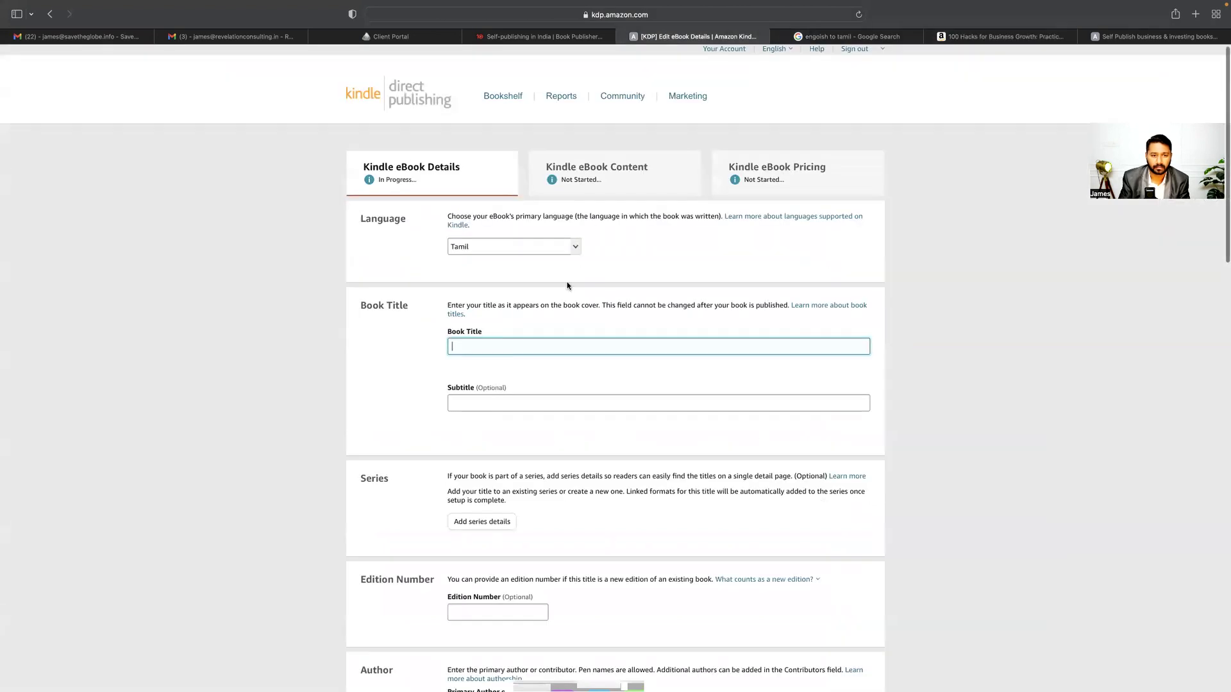
pyautogui.press('super+v')
# Fill in the book's subtitle as "Successful Life"
pyautogui.click(557, 402)
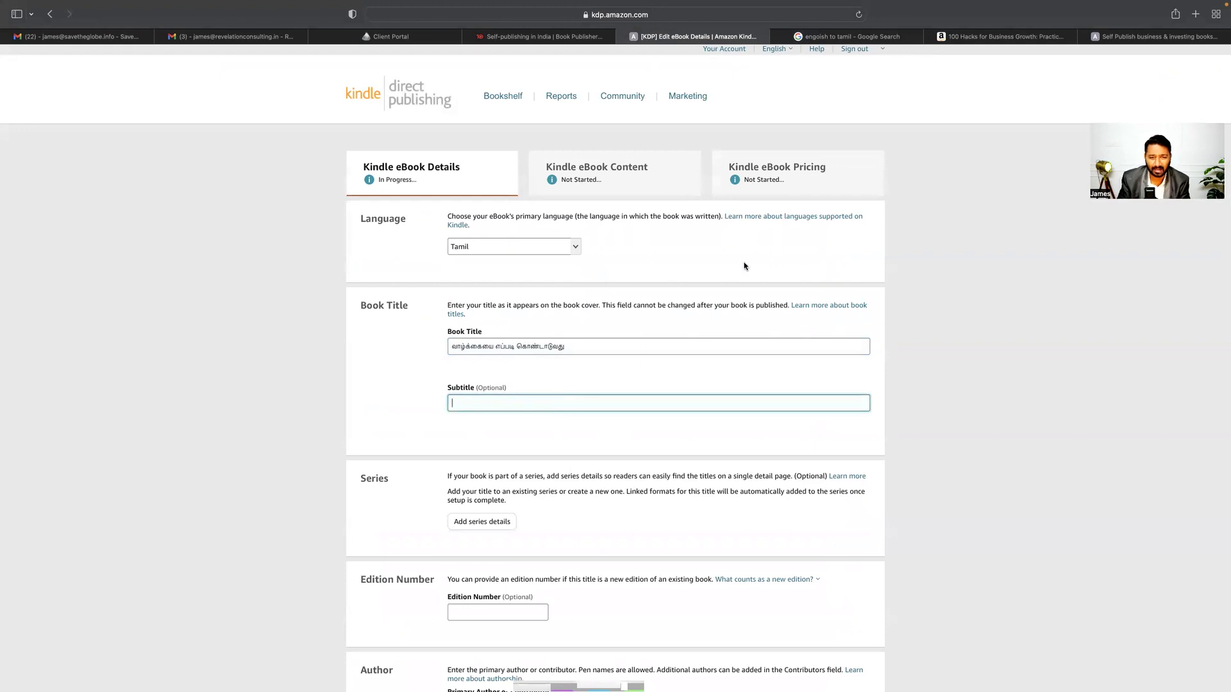
pyautogui.write('SuPeacti')
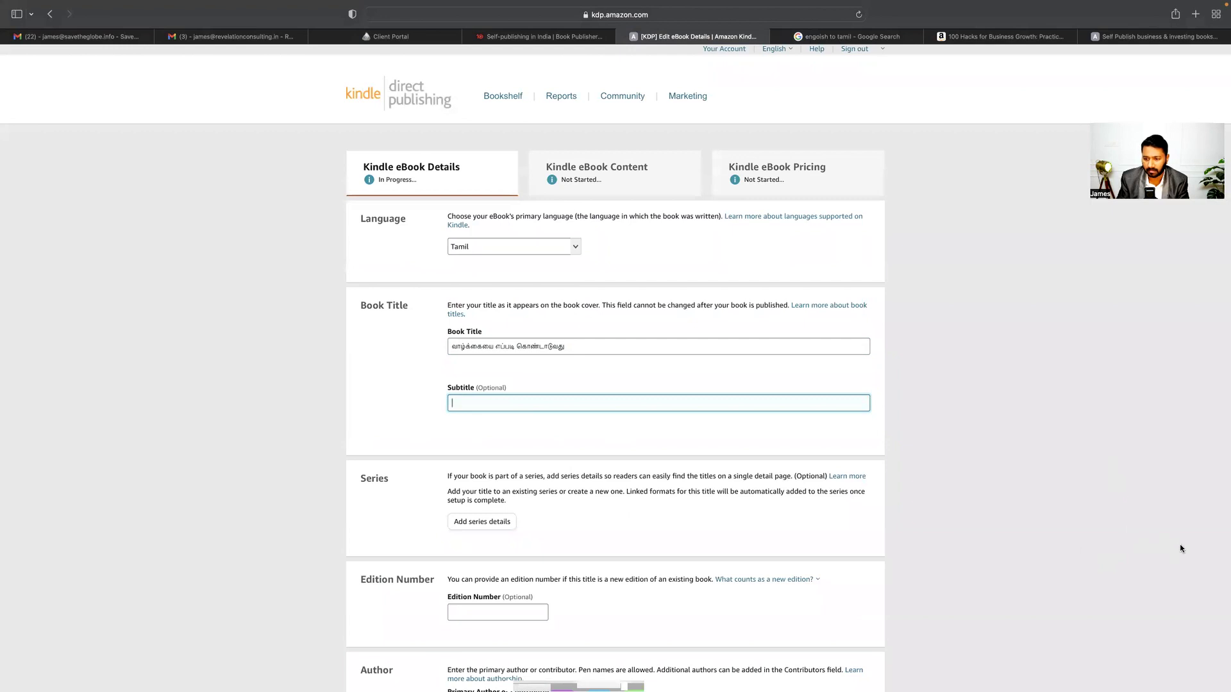
pyautogui.press('super+v')
pyautogui.moveTo(588, 399); pyautogui.dragTo(437, 400)
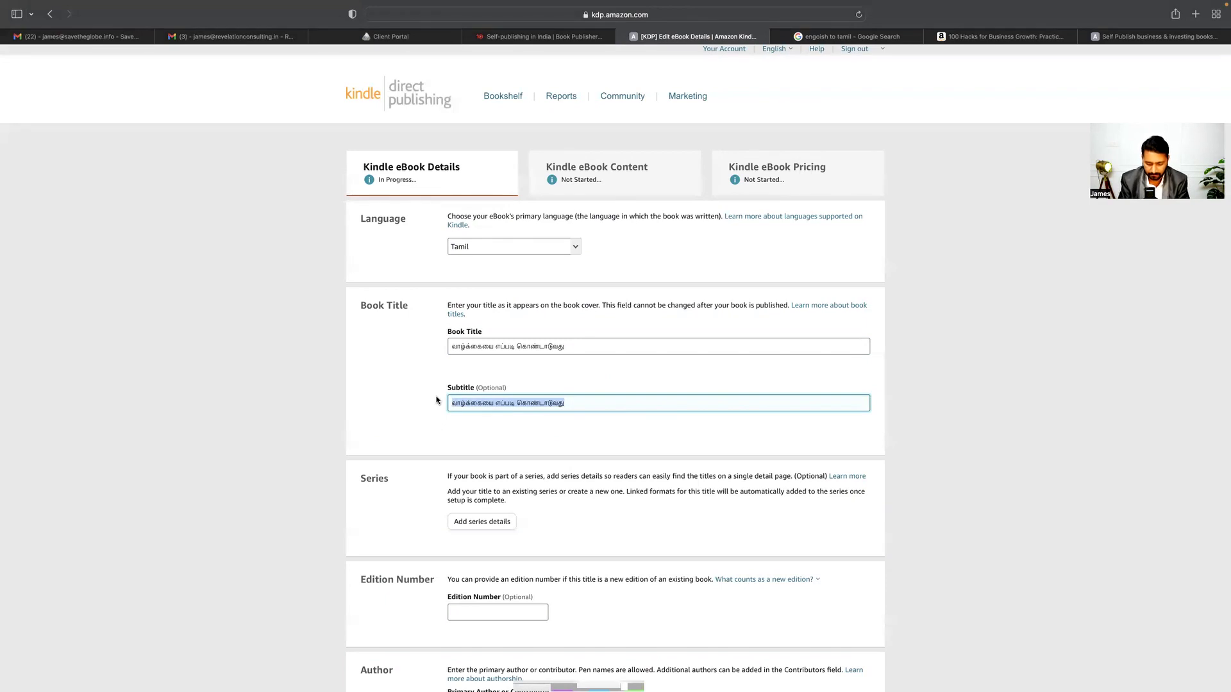
pyautogui.write('Successful Lif')
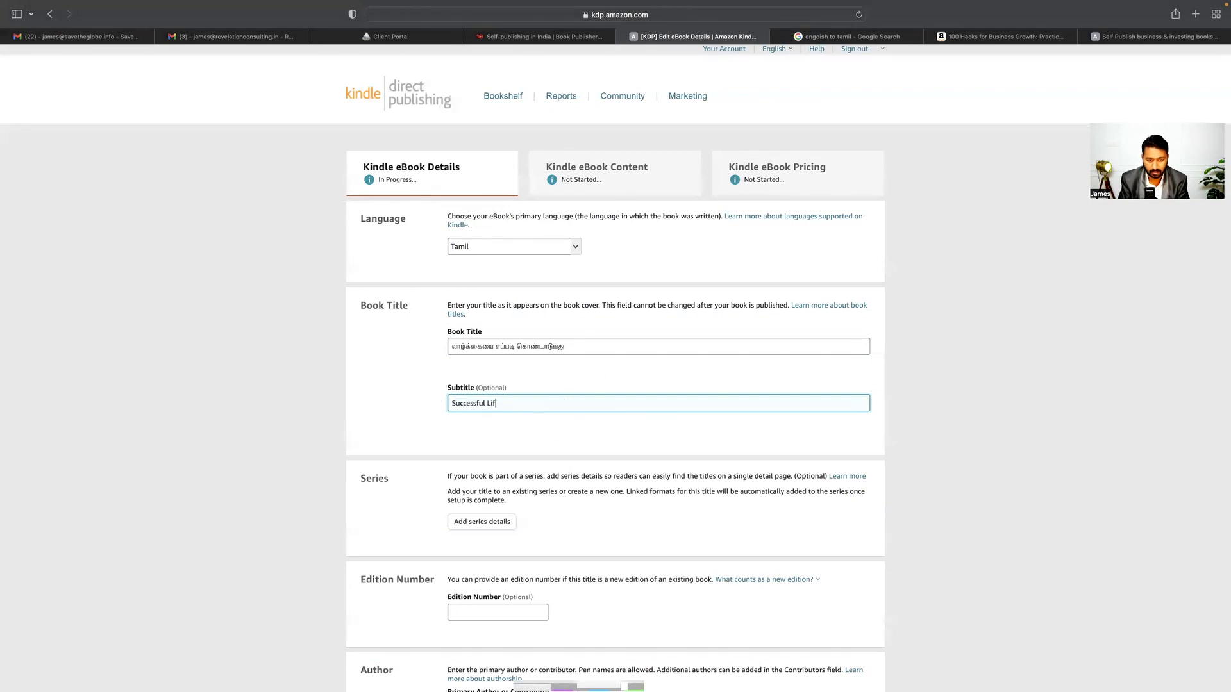
pyautogui.click(275, 432)
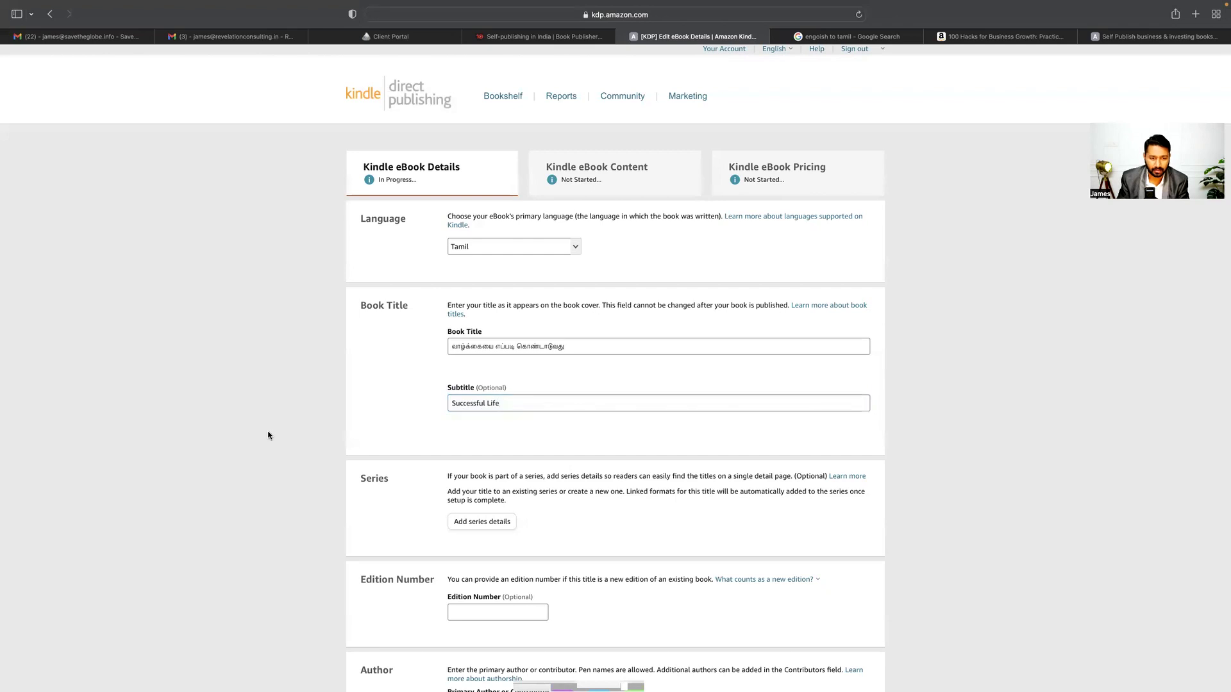
# Leave the edition number empty and enter the primary author's first and last name
pyautogui.scroll(-3, 359, 429)
pyautogui.scroll(-1, 603, 417)
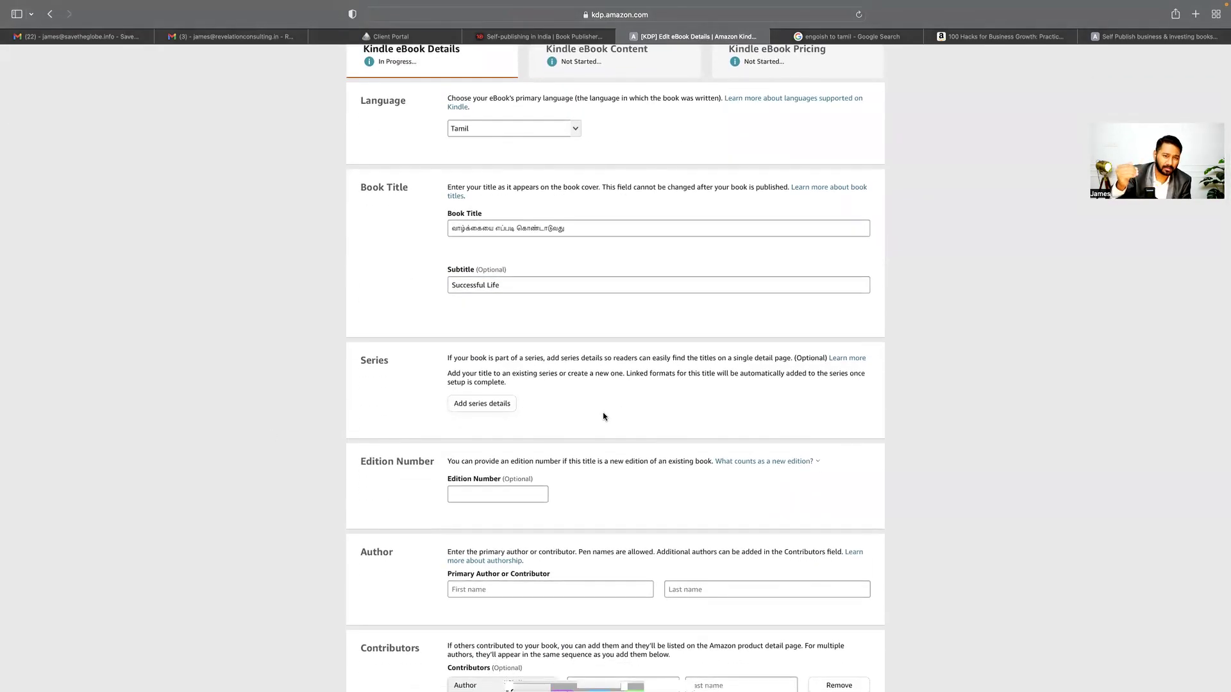
pyautogui.scroll(-3, 603, 417)
pyautogui.click(518, 379)
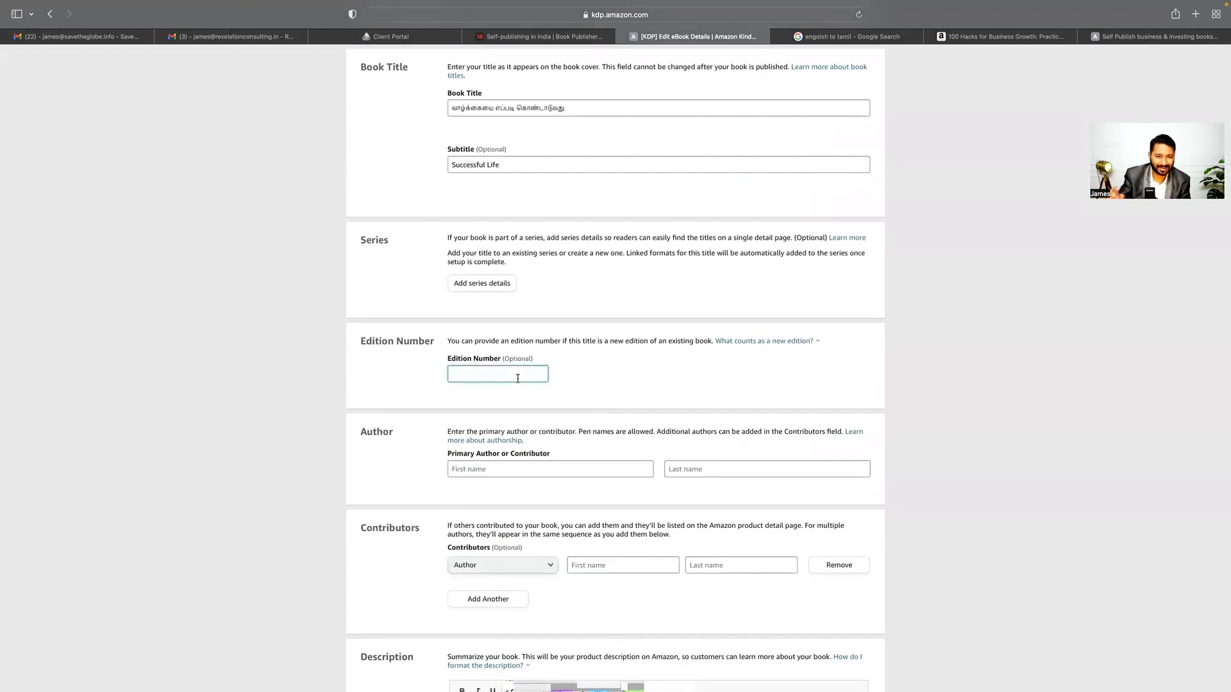
pyautogui.scroll(-1, 518, 378)
pyautogui.click(537, 420)
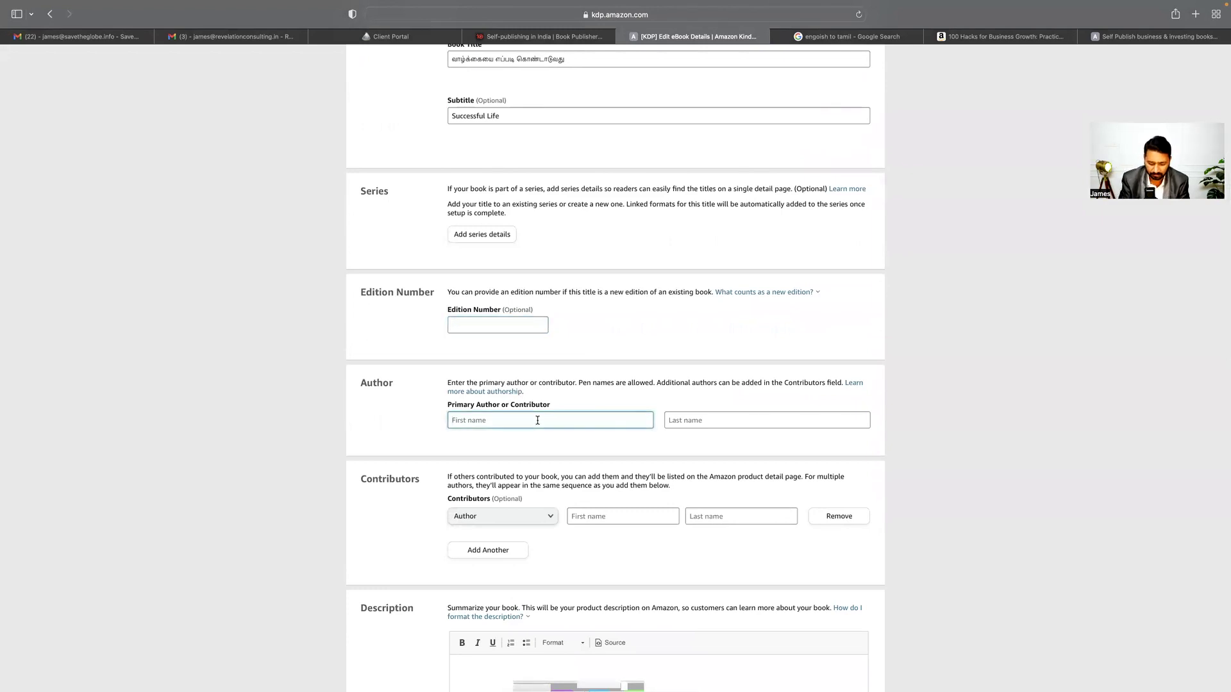
pyautogui.write('James')
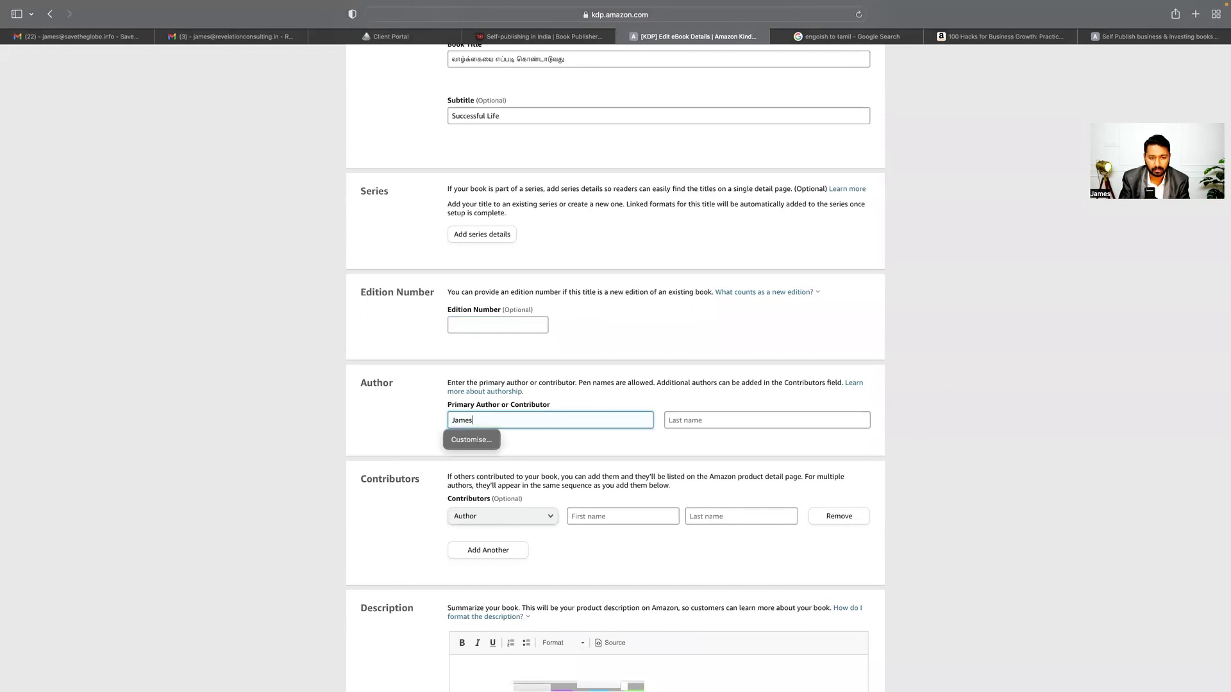
pyautogui.press('Tab')
pyautogui.write('V')
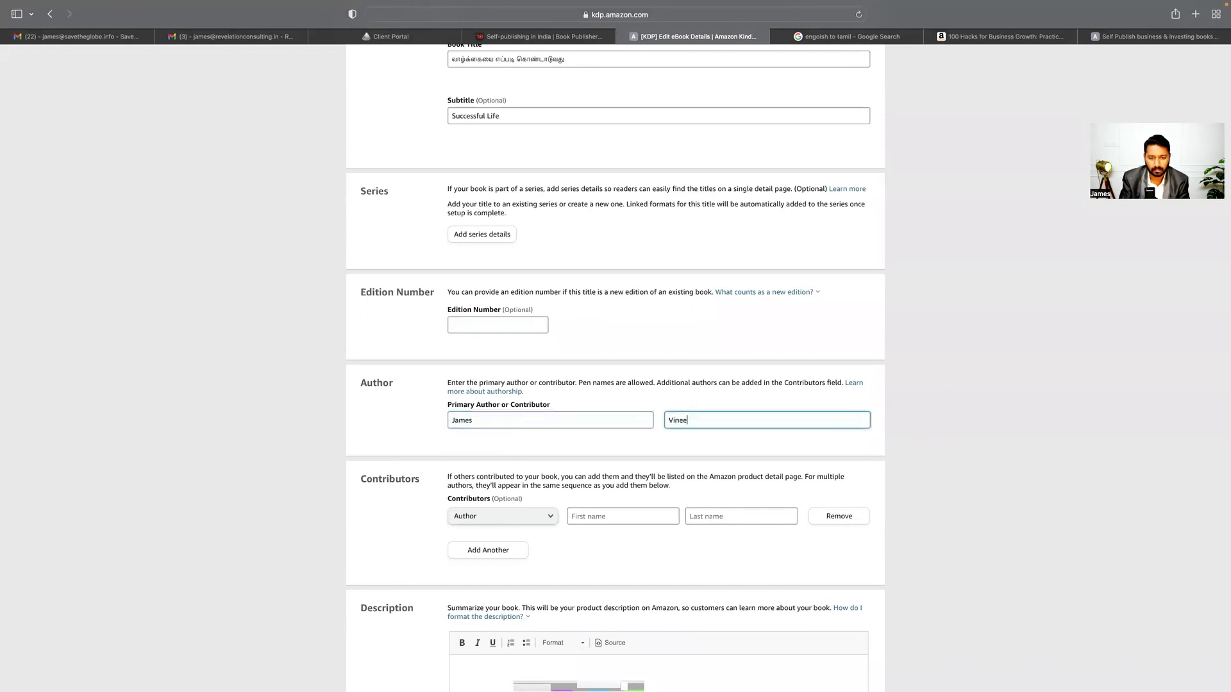
# Add a contributor with the Author role, using the primary author's first and last name
pyautogui.scroll(-5, 506, 385)
pyautogui.click(503, 372)
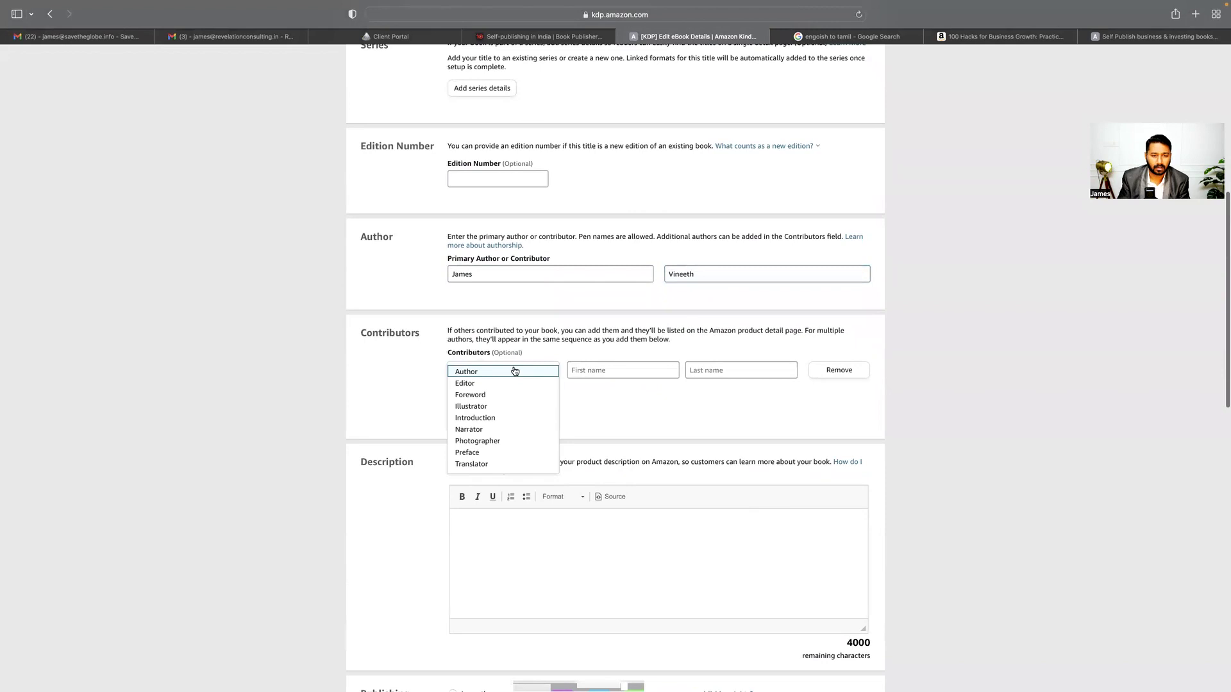
pyautogui.click(507, 372)
pyautogui.click(596, 371)
pyautogui.moveTo(482, 275); pyautogui.dragTo(443, 277)
pyautogui.press('super+c')
pyautogui.click(620, 370)
pyautogui.press('super+v')
pyautogui.click(757, 370)
pyautogui.press('super+v')
pyautogui.click(904, 445)
pyautogui.scroll(-2, 904, 445)
pyautogui.doubleClick(704, 295)
pyautogui.write('Vineeth')
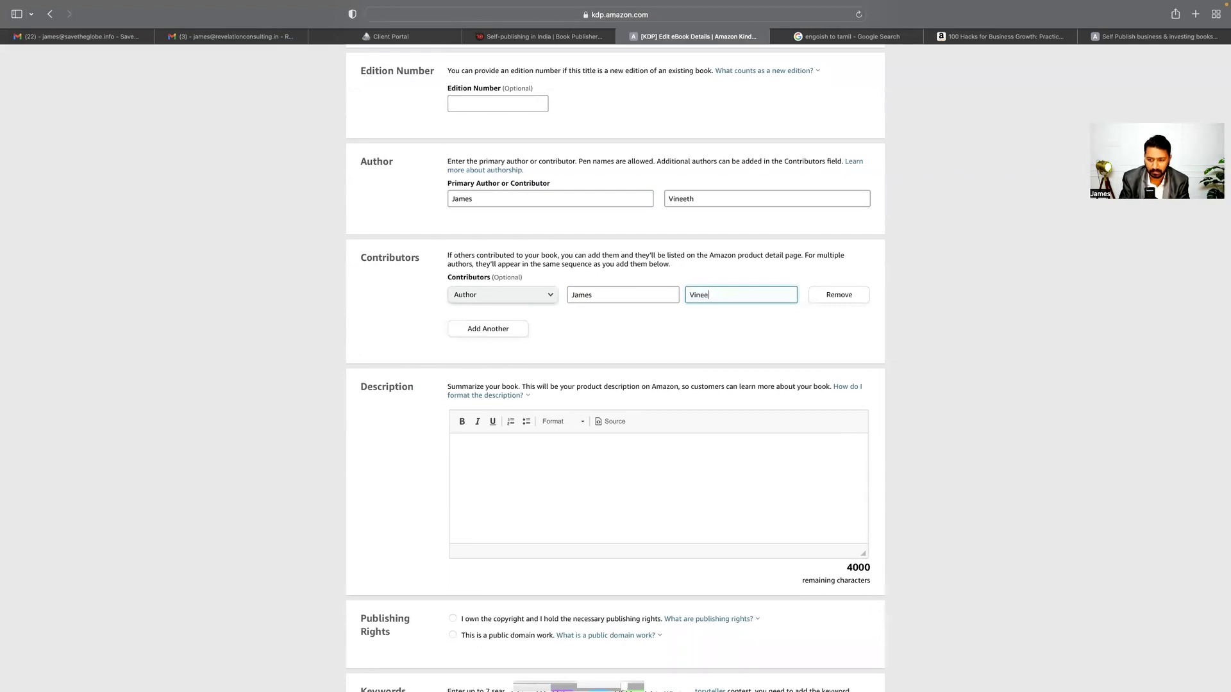
# Write the book description "This book is great book. Super book. nice book. Makes you enjoy life."
pyautogui.click(577, 472)
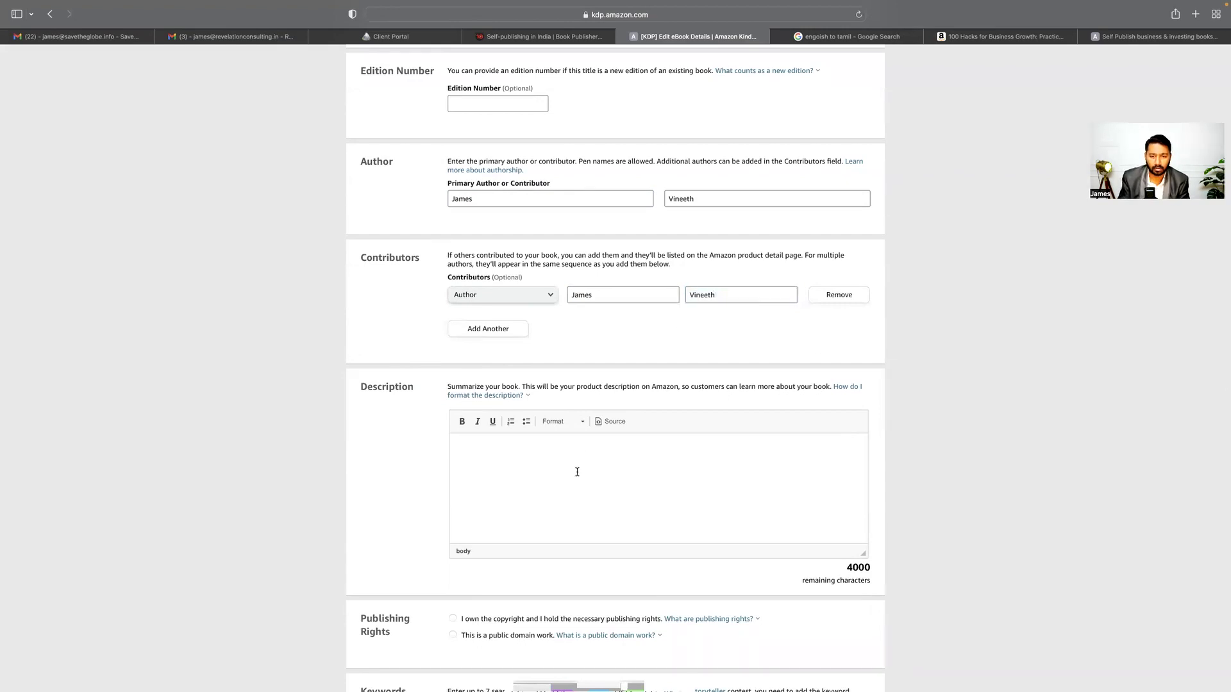
pyautogui.write('This book')
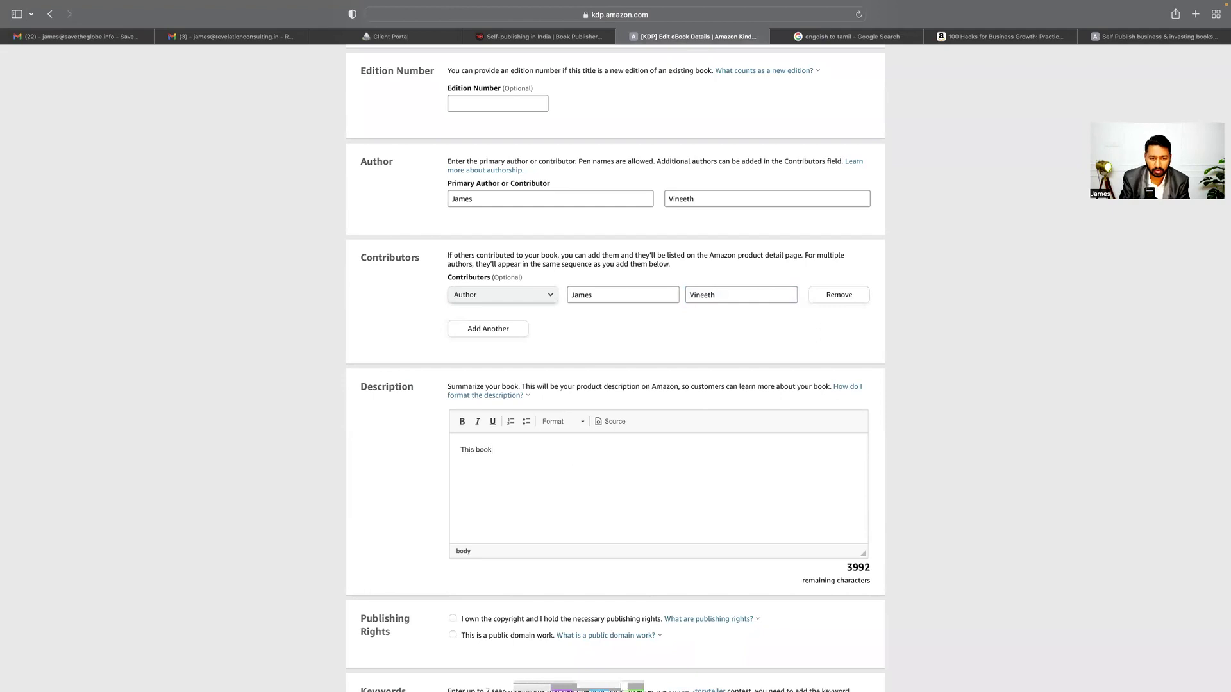
pyautogui.write(' is great book.')
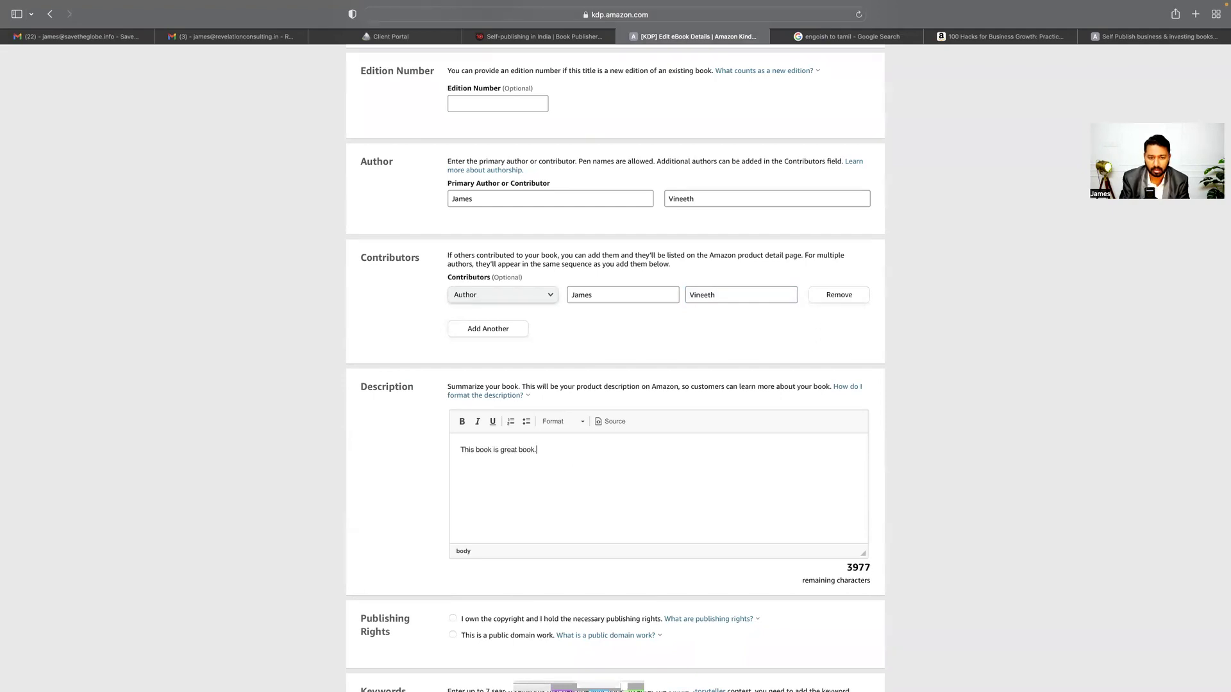
pyautogui.write(' Super  book. nice book. Makes yo')
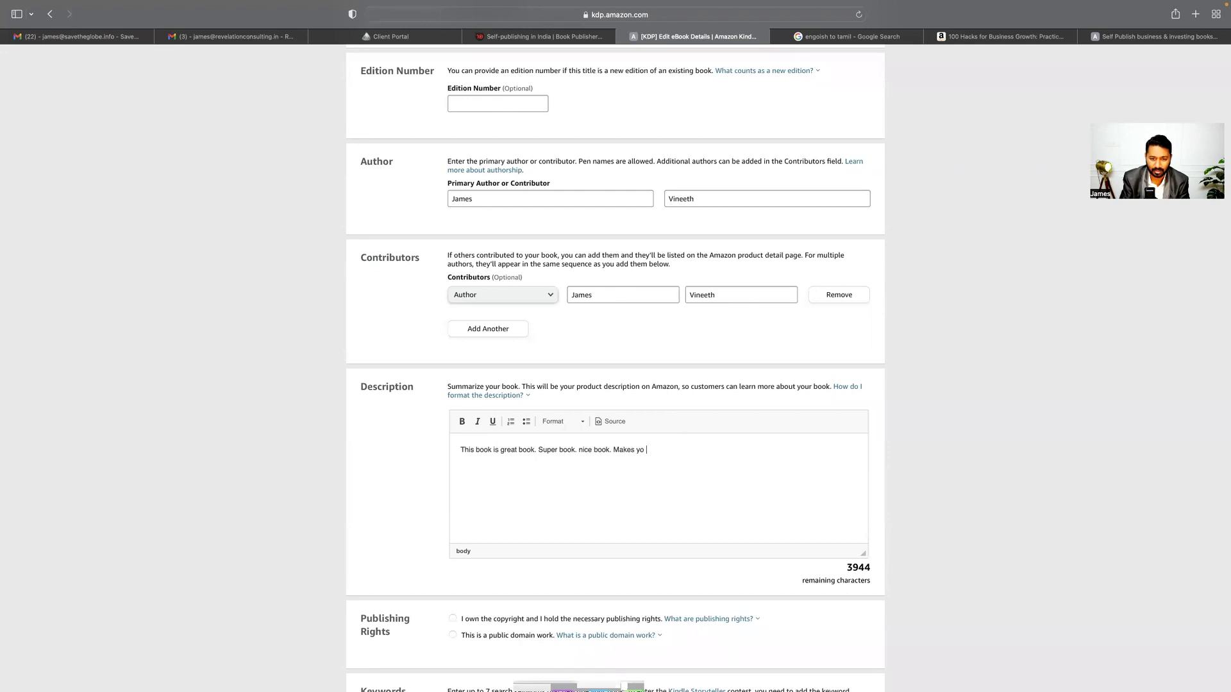
pyautogui.write('u enjoy k')
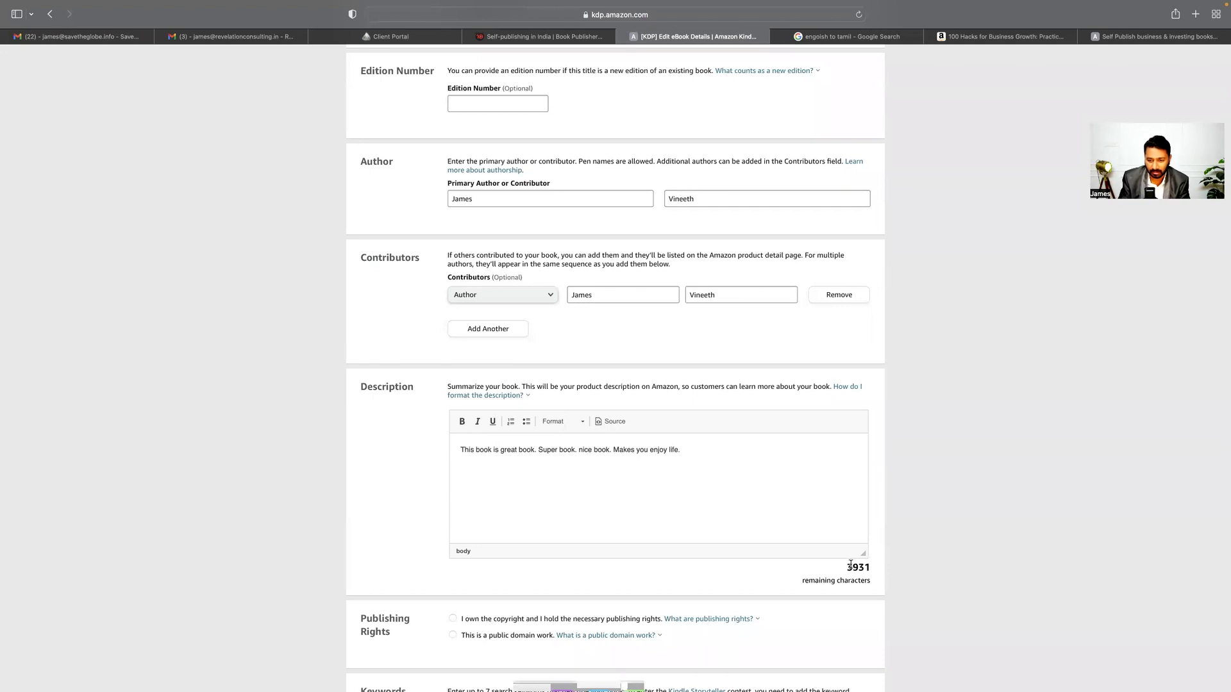
# Declare in the publishing rights that you own the copyright and hold the necessary publishing rights
pyautogui.scroll(-3, 766, 490)
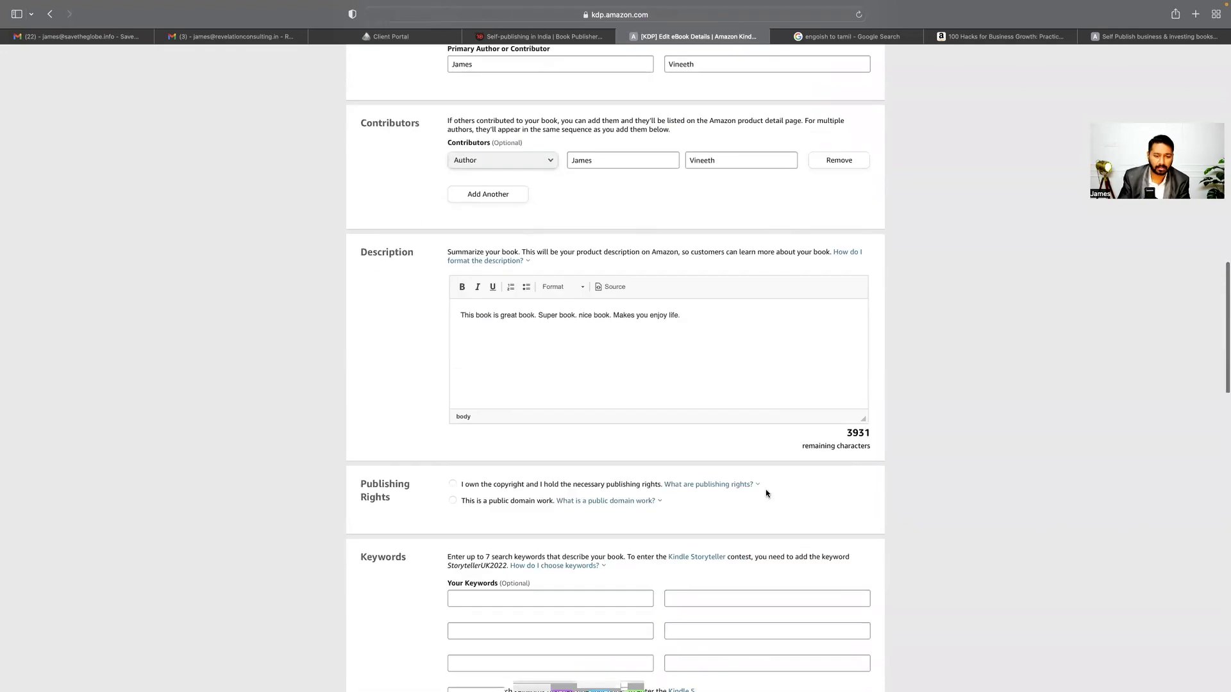
pyautogui.click(453, 501)
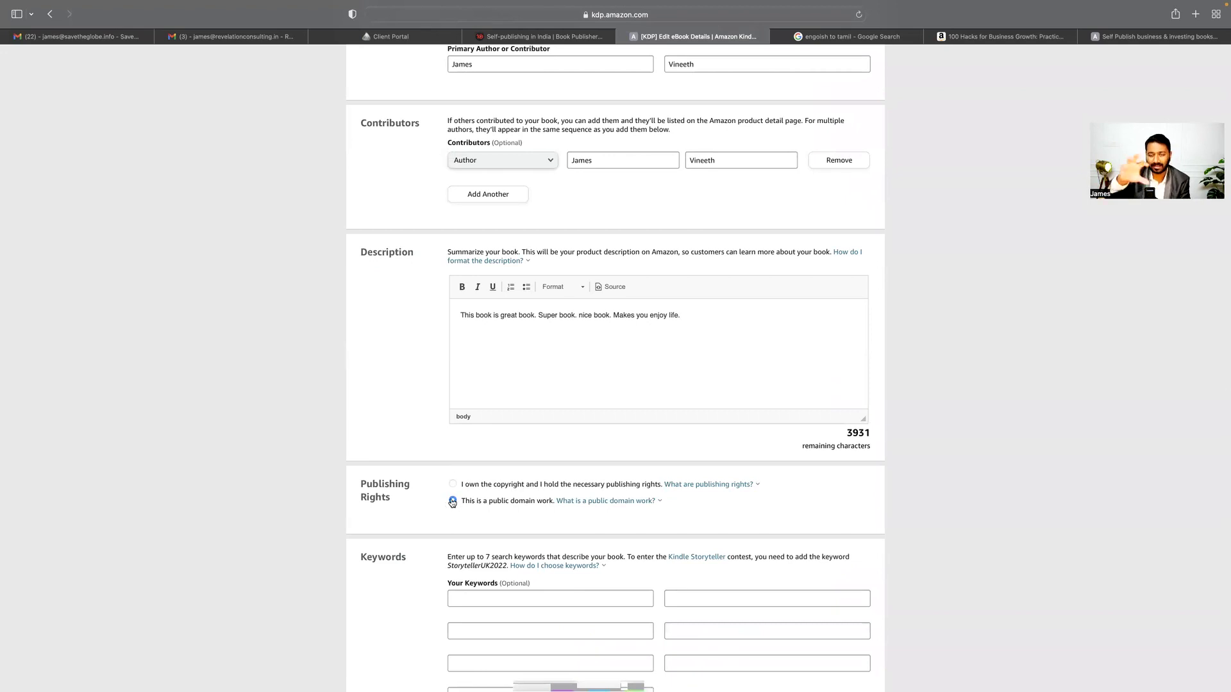
pyautogui.click(454, 485)
# Enter "Life Success" as the first search keyword for the book
pyautogui.scroll(-3, 453, 486)
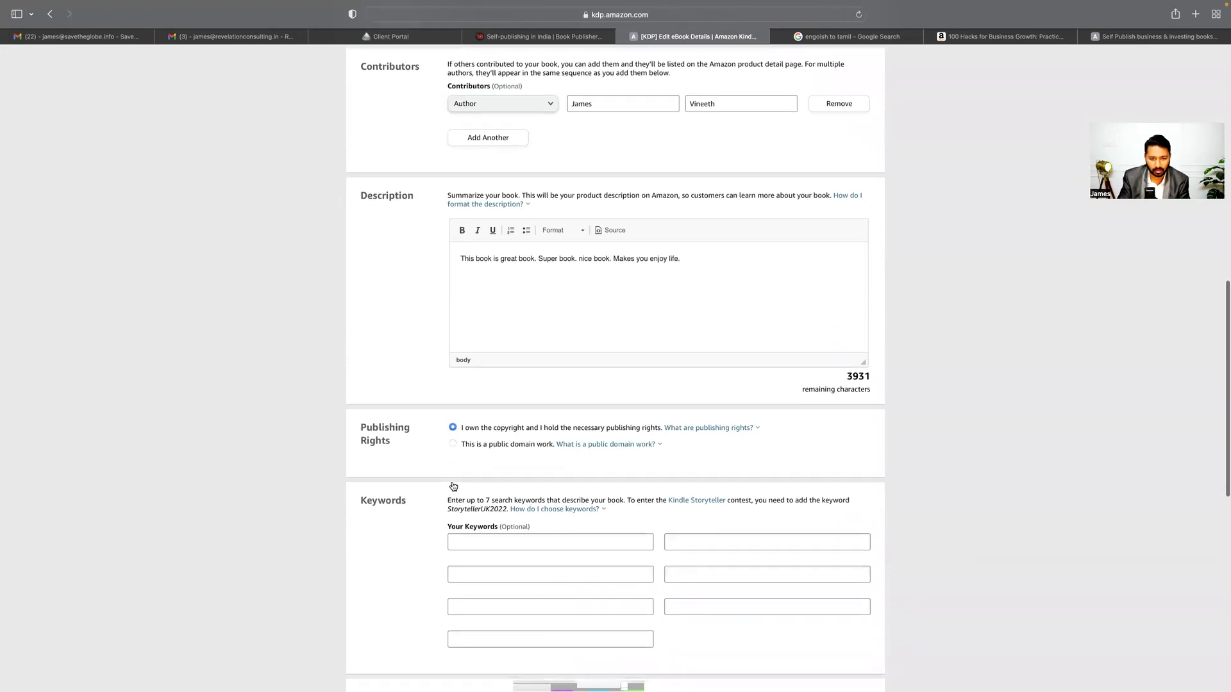
pyautogui.scroll(-2, 453, 486)
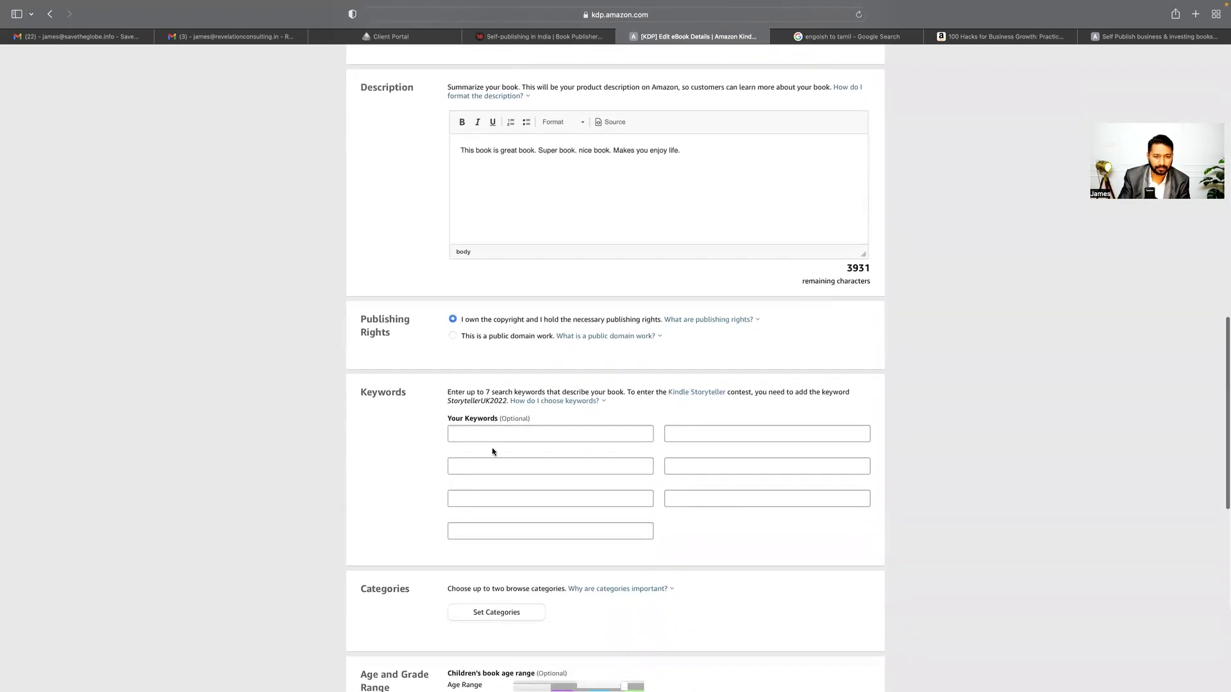
pyautogui.click(499, 436)
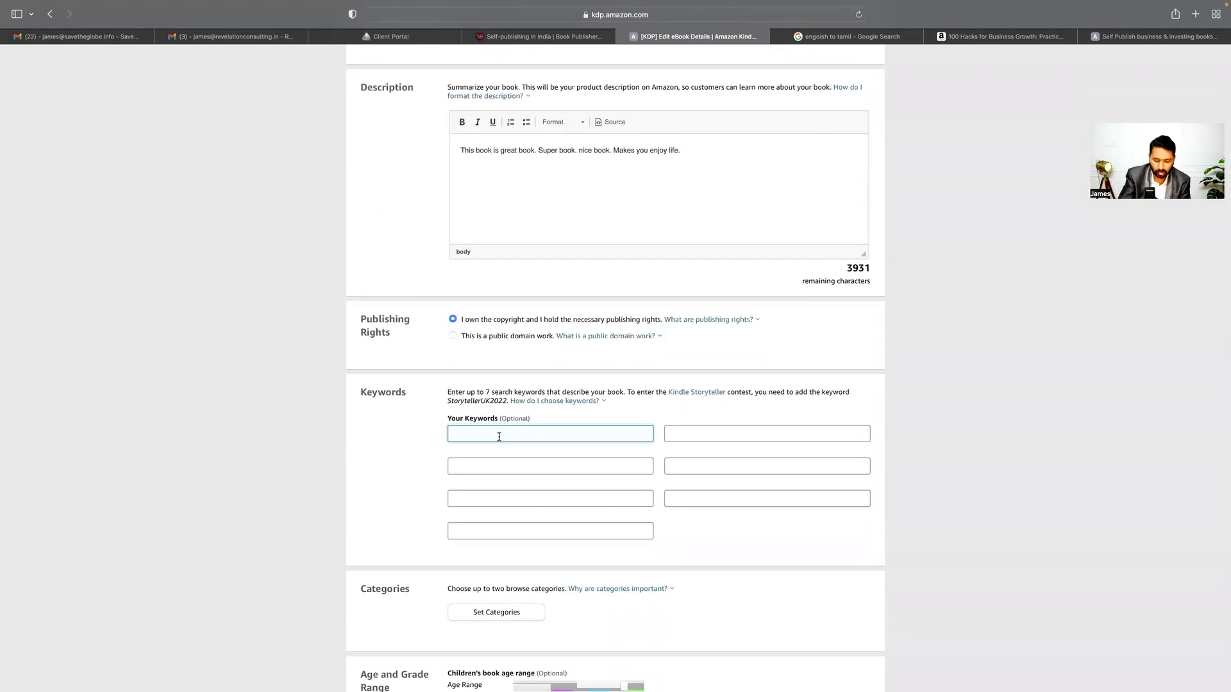
pyautogui.write('Life Succes')
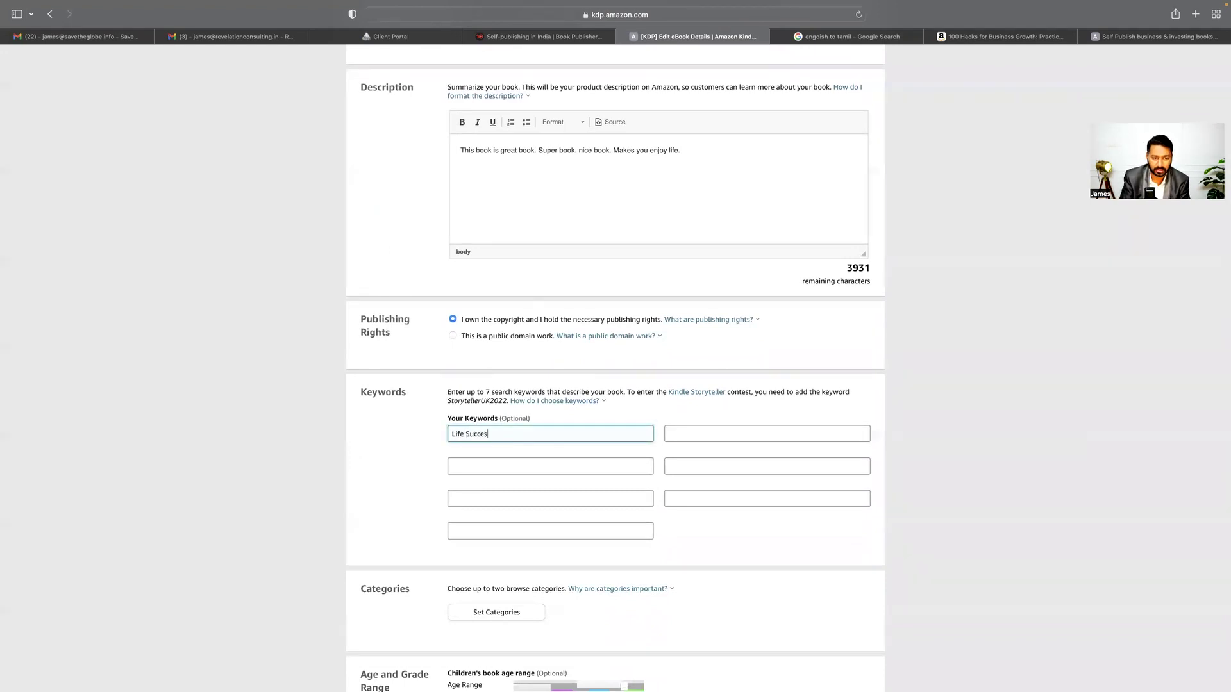
pyautogui.write('s')
# Set the book's category to Nonfiction > Drama > General and save the selection
pyautogui.scroll(-4, 499, 436)
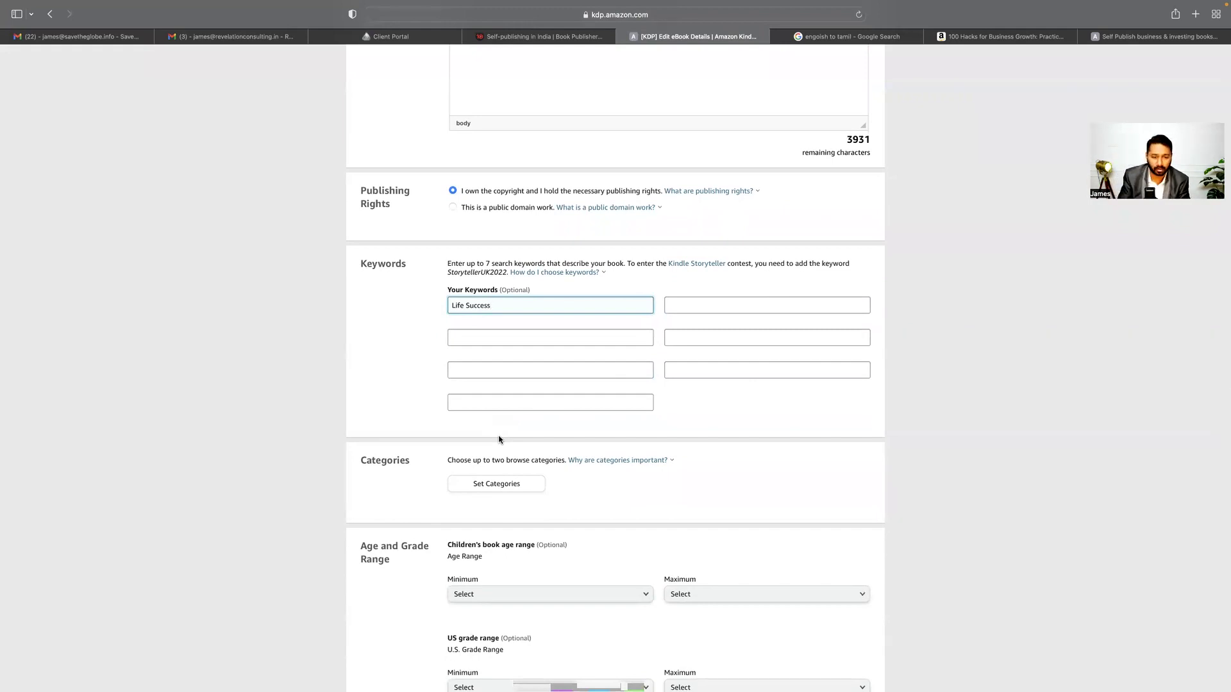
pyautogui.scroll(-3, 499, 440)
pyautogui.click(495, 287)
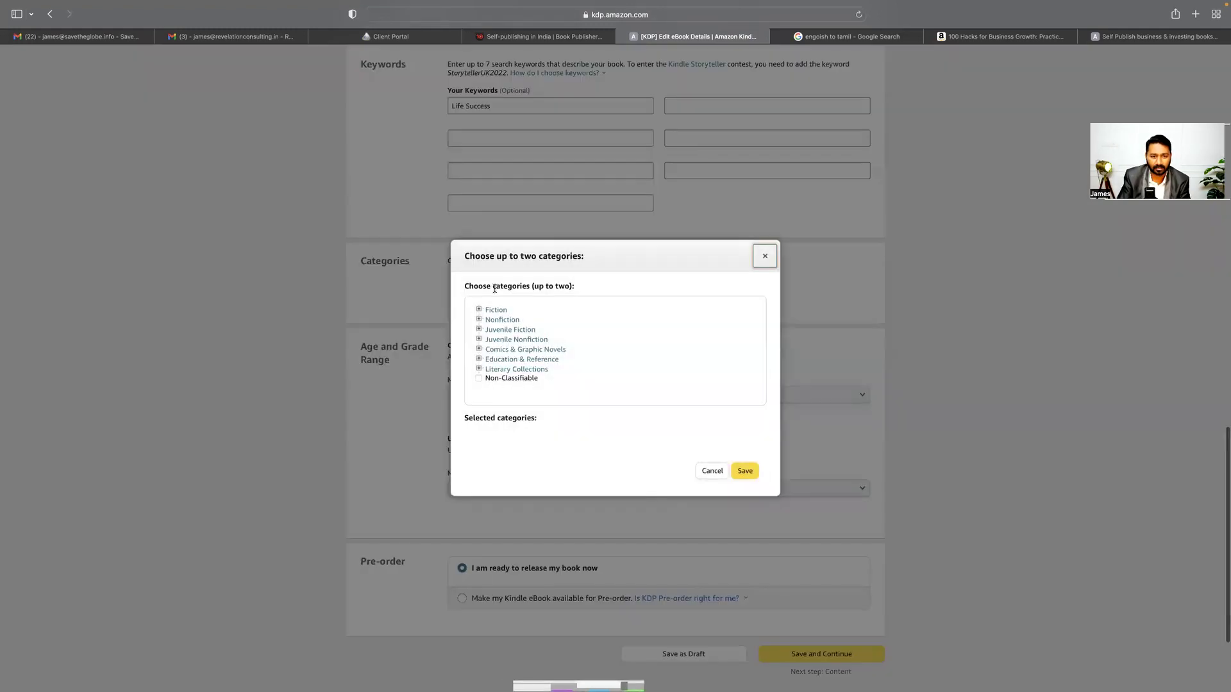
pyautogui.click(479, 320)
pyautogui.scroll(-2, 588, 355)
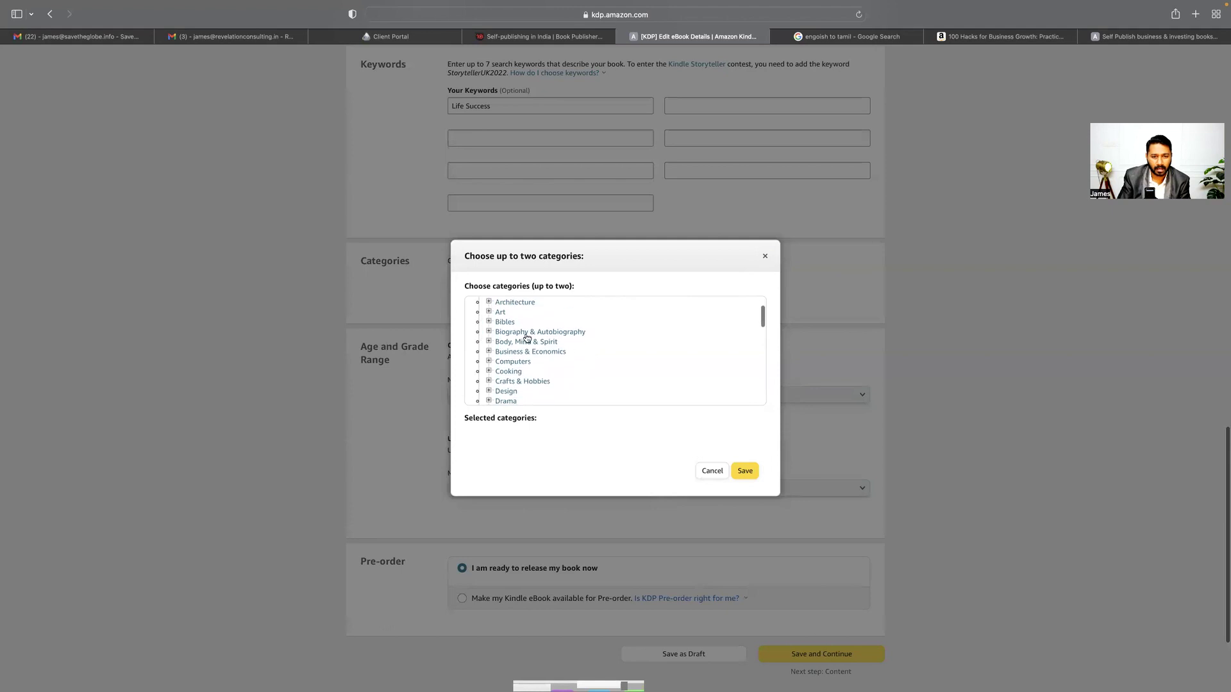
pyautogui.scroll(-3, 595, 358)
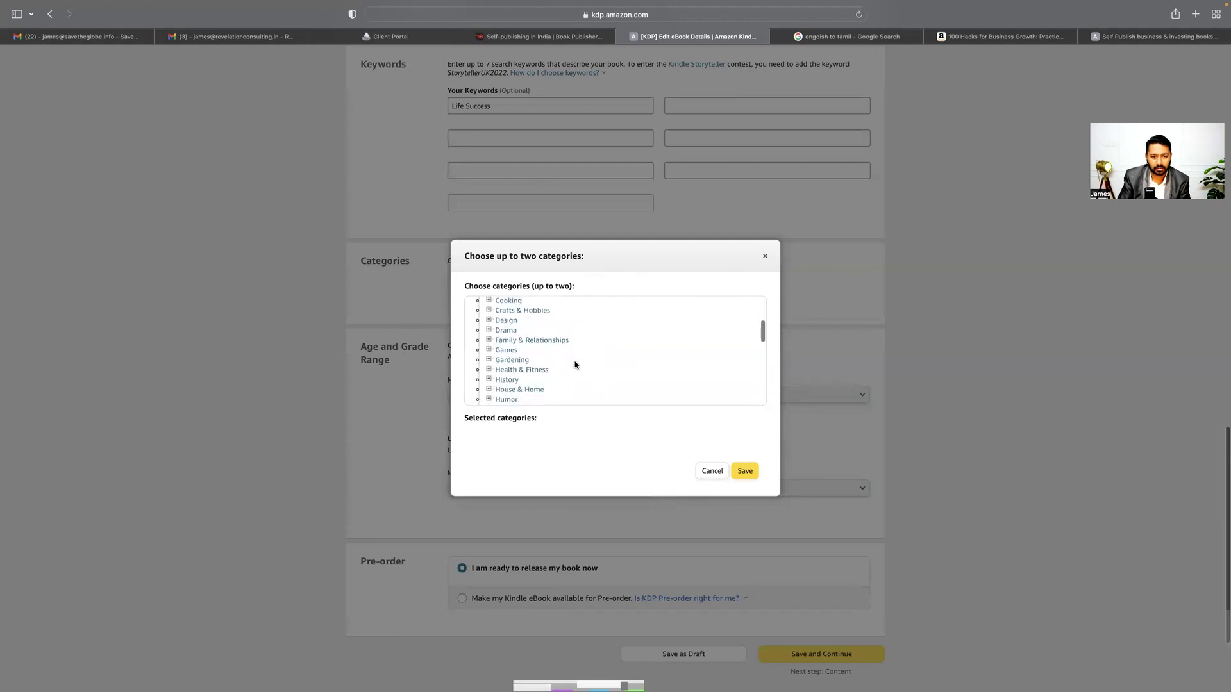
pyautogui.click(505, 330)
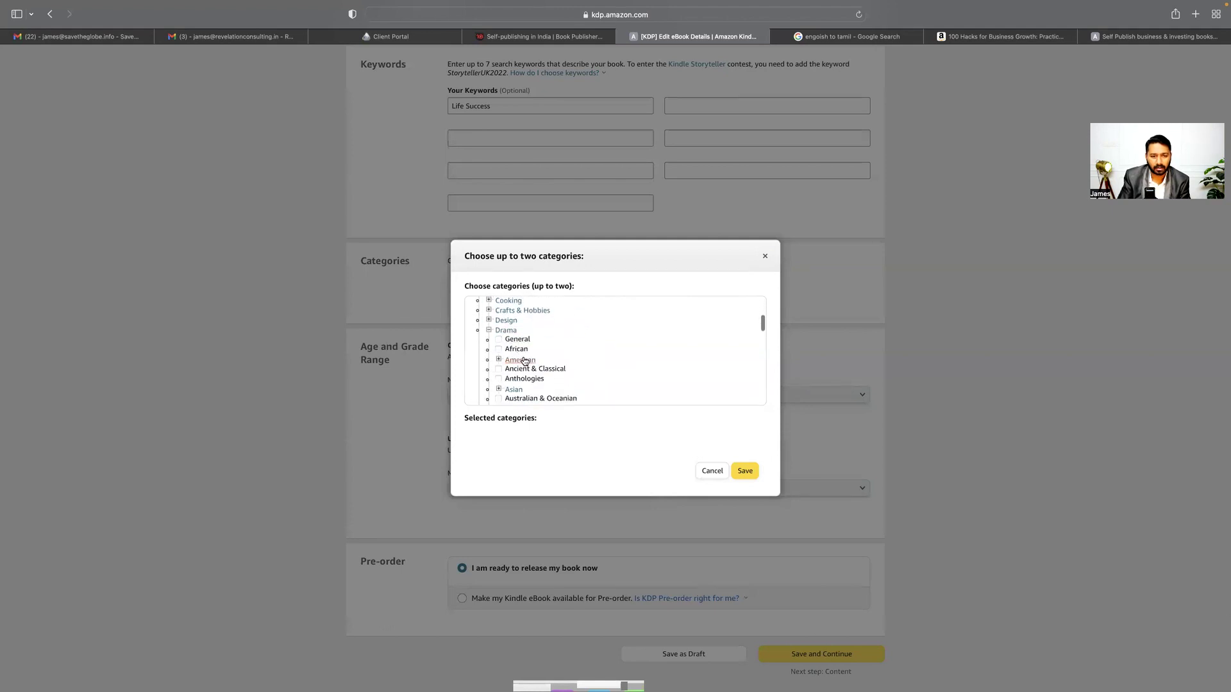
pyautogui.click(521, 342)
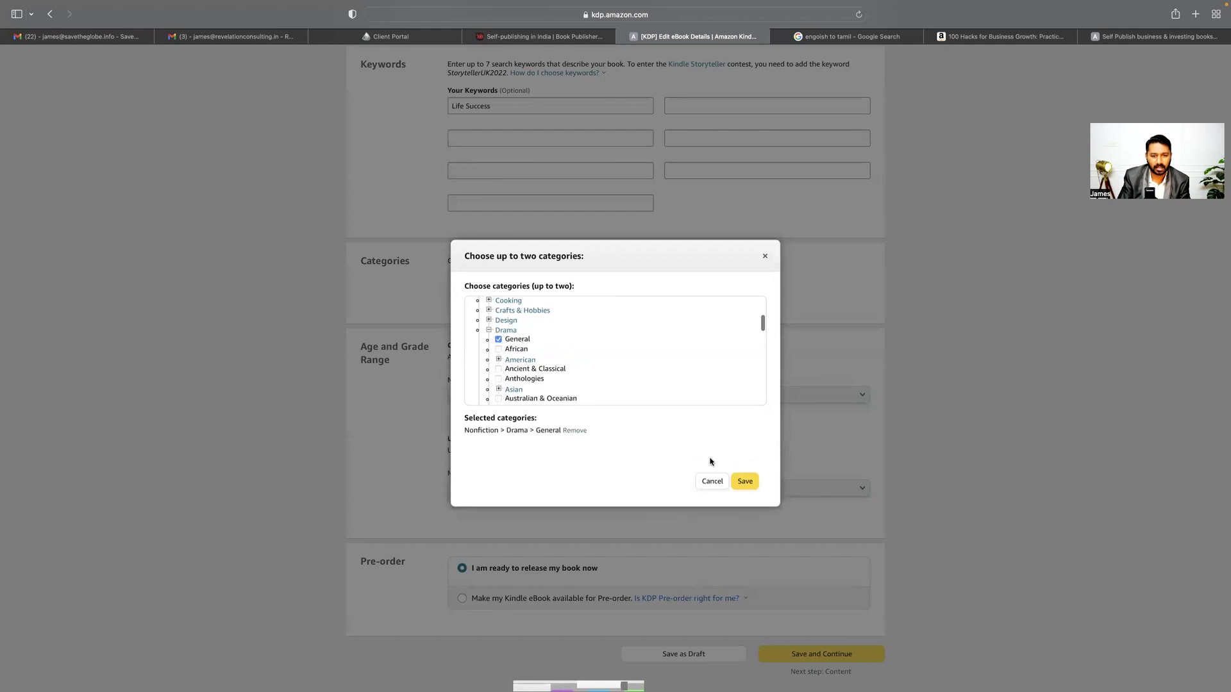
pyautogui.click(744, 482)
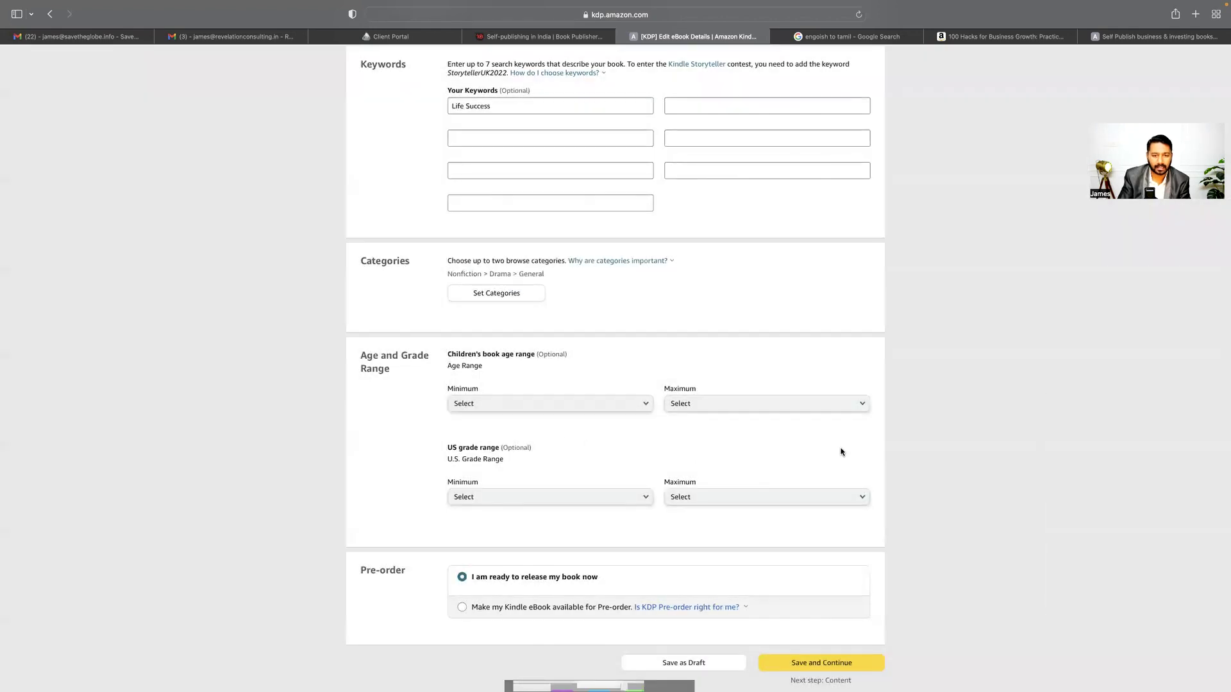
# Set the minimum children's book age to 12 and check the maximum age options without choosing one
pyautogui.scroll(-2, 840, 449)
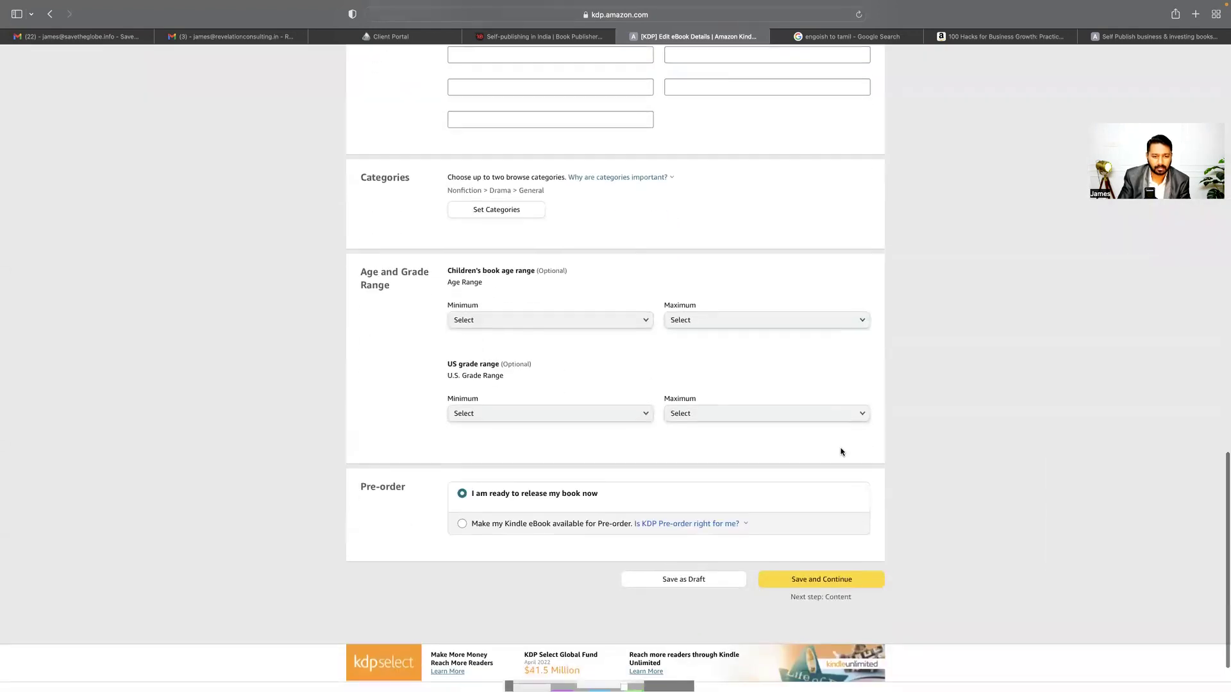
pyautogui.click(493, 326)
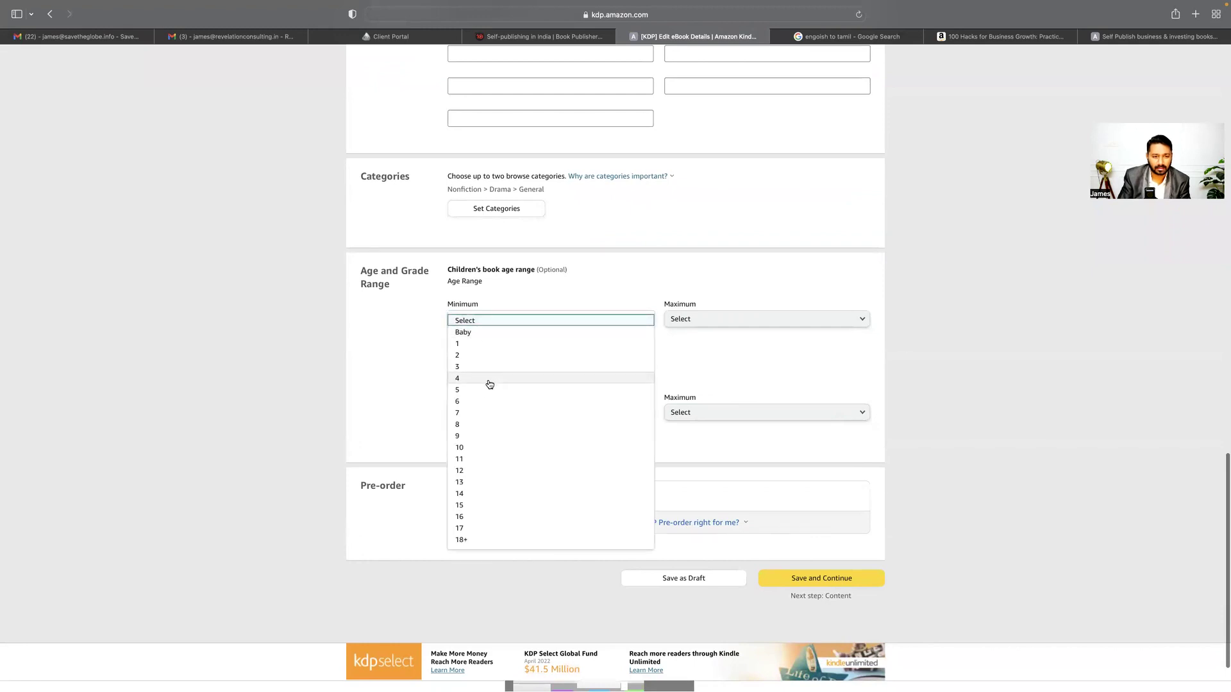
pyautogui.click(482, 472)
pyautogui.click(683, 322)
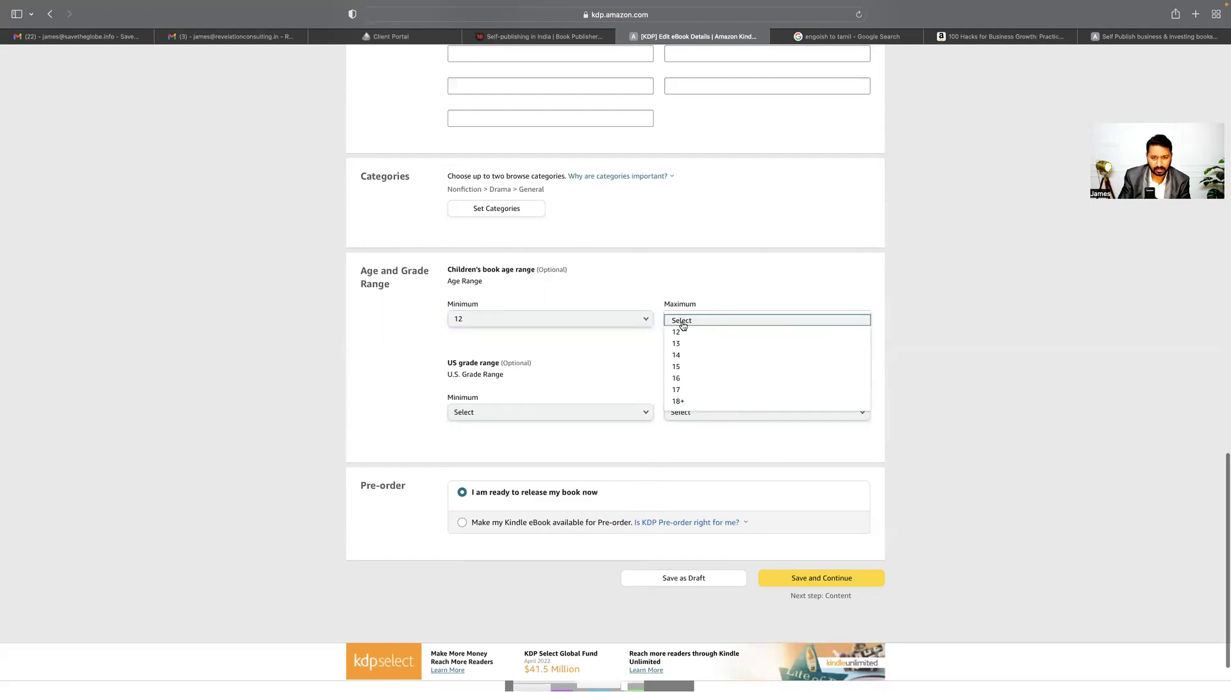
pyautogui.scroll(-2, 721, 407)
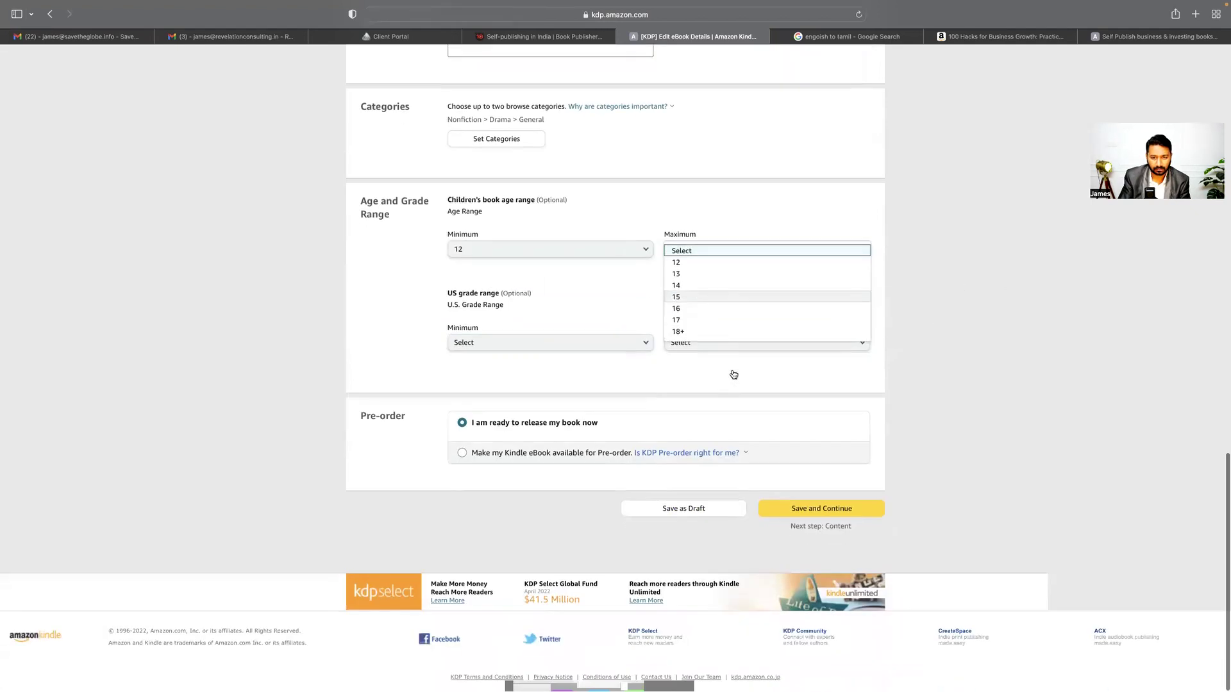
pyautogui.click(901, 288)
# Reset the minimum children's book age to the unselected option
pyautogui.click(592, 352)
pyautogui.click(566, 267)
pyautogui.click(561, 254)
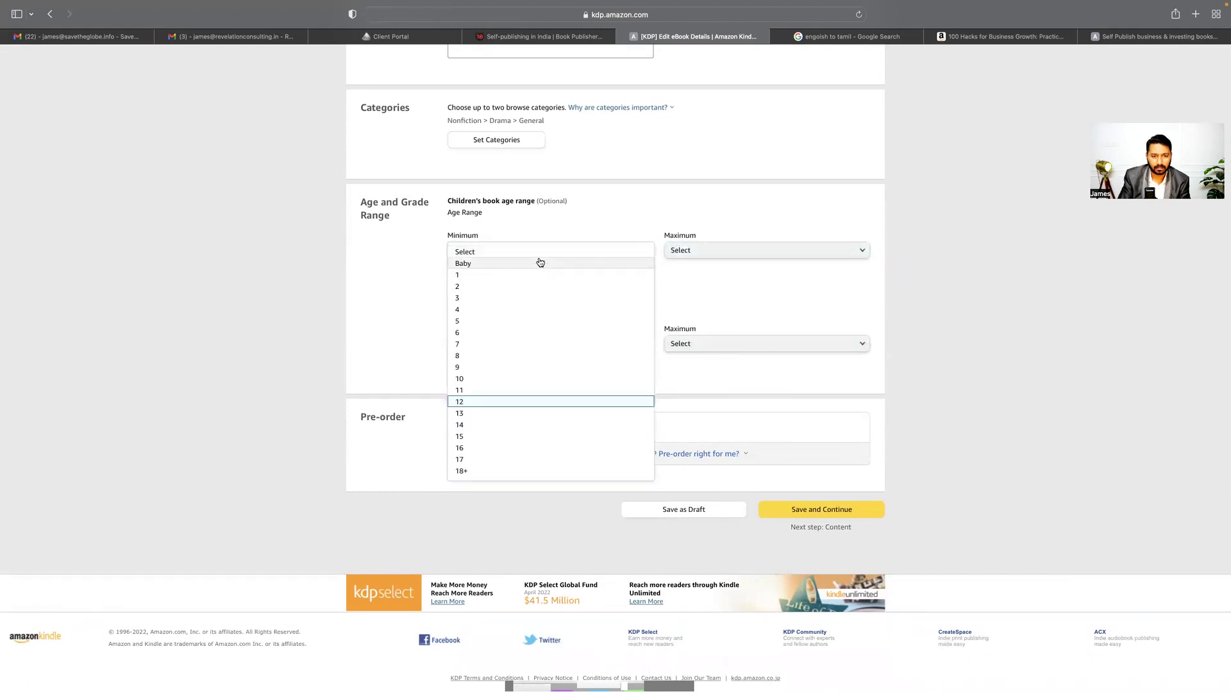
pyautogui.click(540, 263)
pyautogui.click(540, 256)
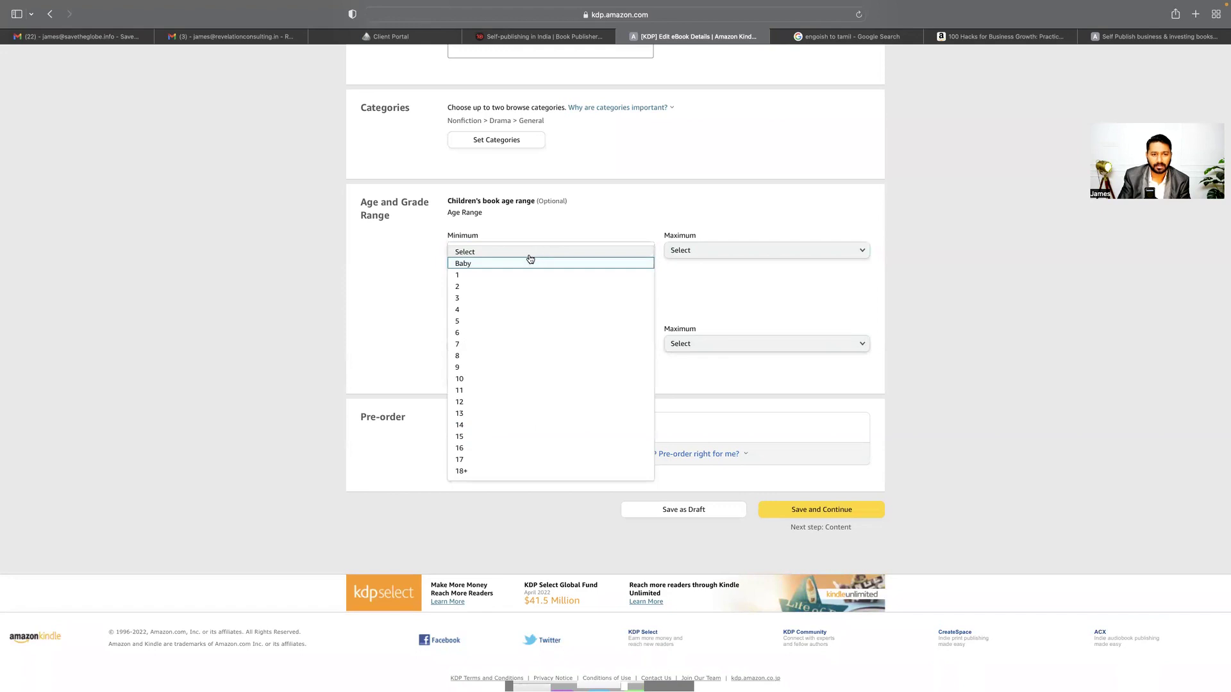
pyautogui.click(530, 254)
# Save the eBook details, continue to the Kindle eBook Content page and enable Digital Rights Management (DRM)
pyautogui.scroll(-2, 436, 359)
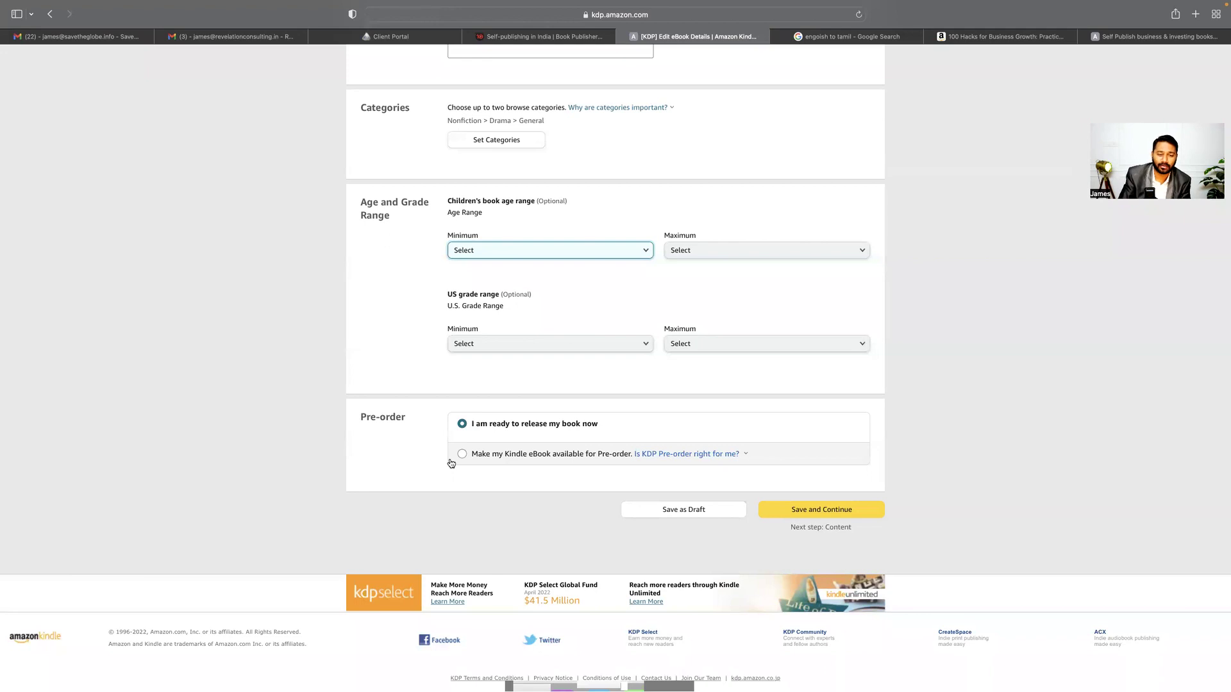
pyautogui.click(806, 513)
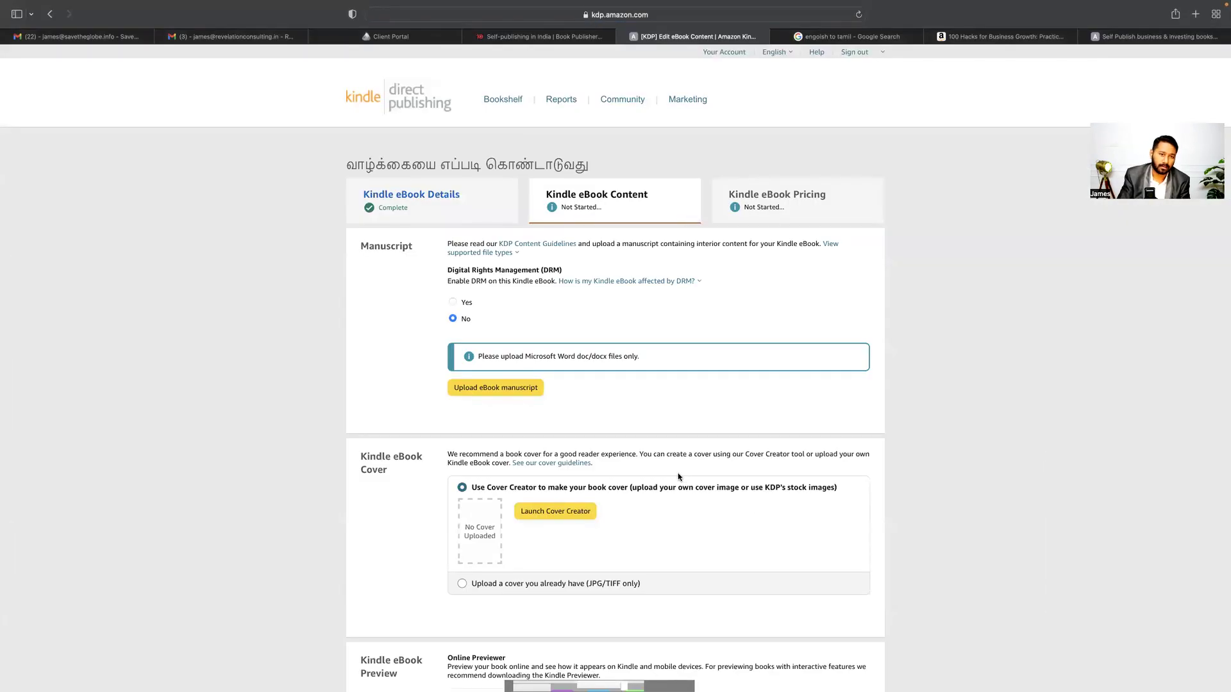
pyautogui.scroll(-2, 679, 477)
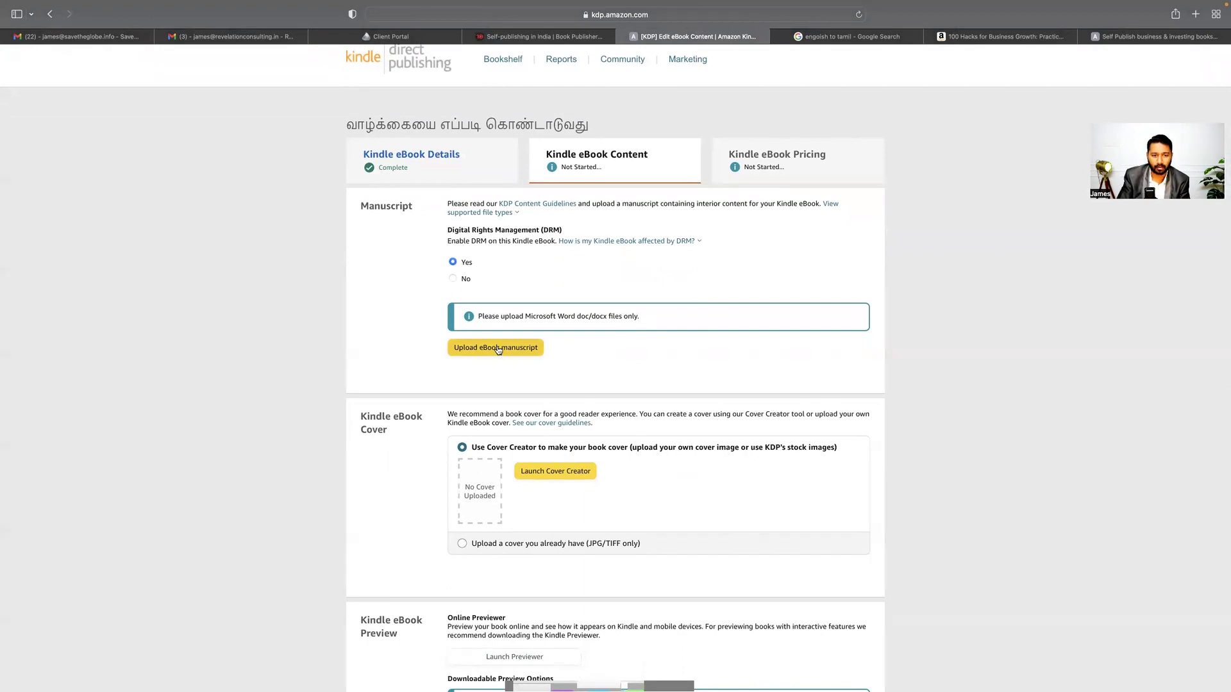
pyautogui.scroll(-2, 763, 468)
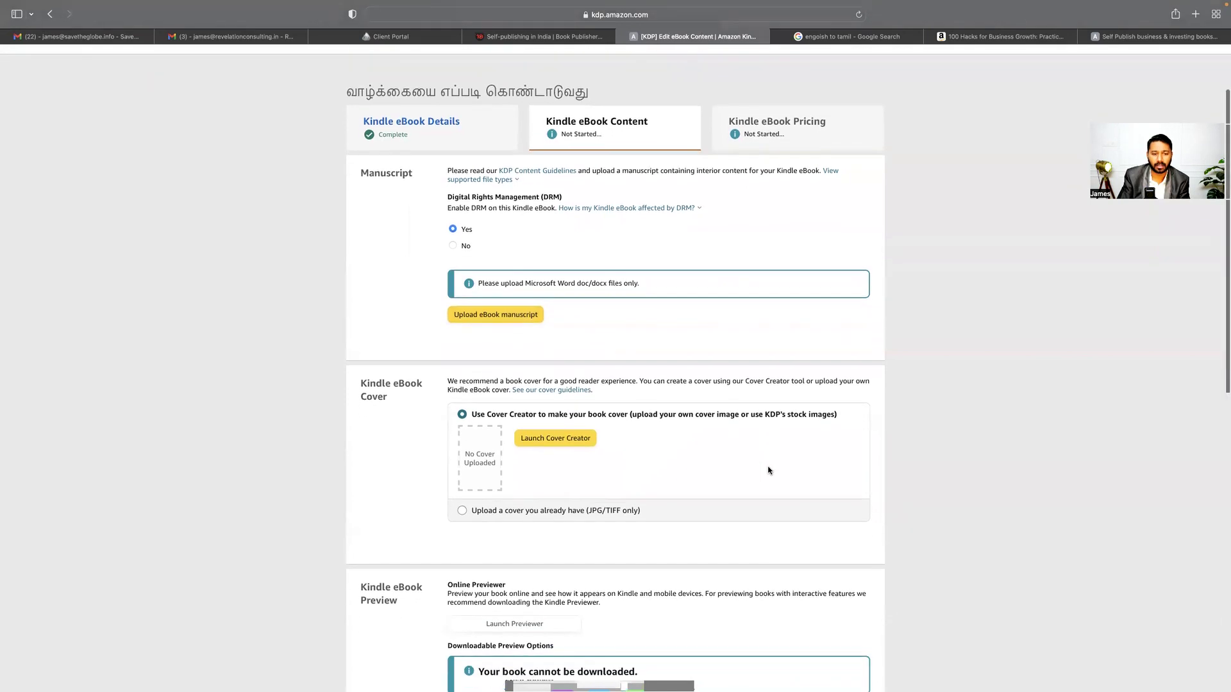
pyautogui.hotkey('ctrl', 'Left')
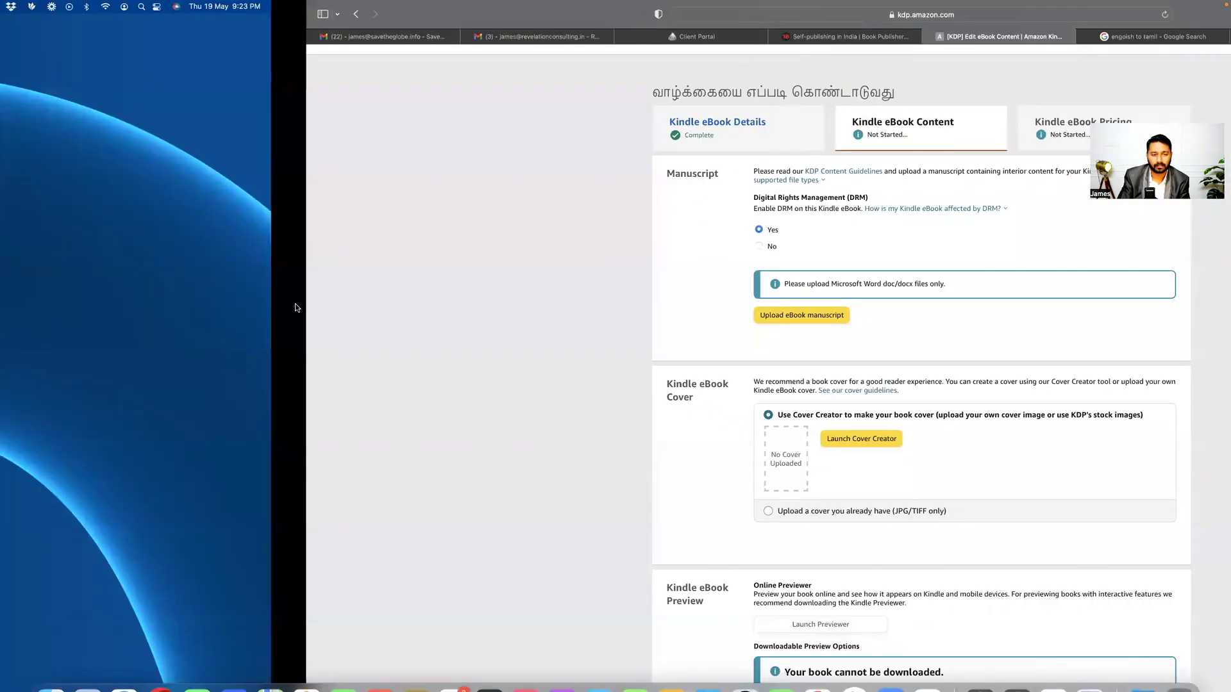
pyautogui.hotkey('ctrl', 'Right')
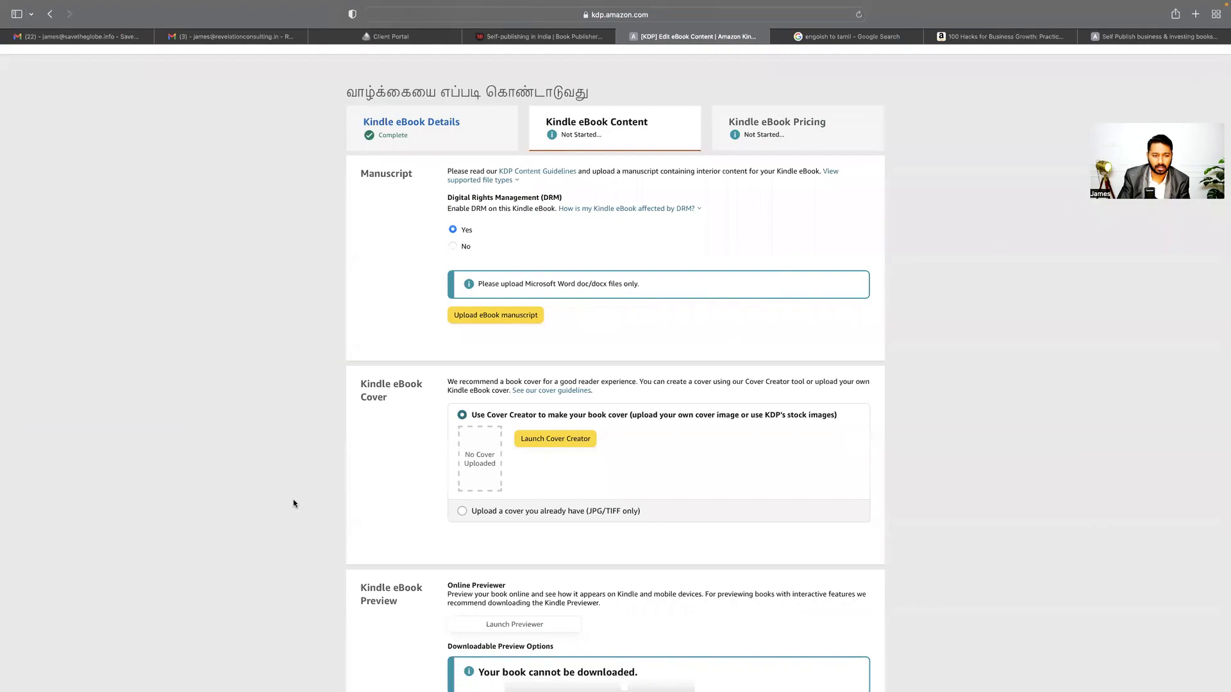
pyautogui.hotkey('ctrl', 'Left')
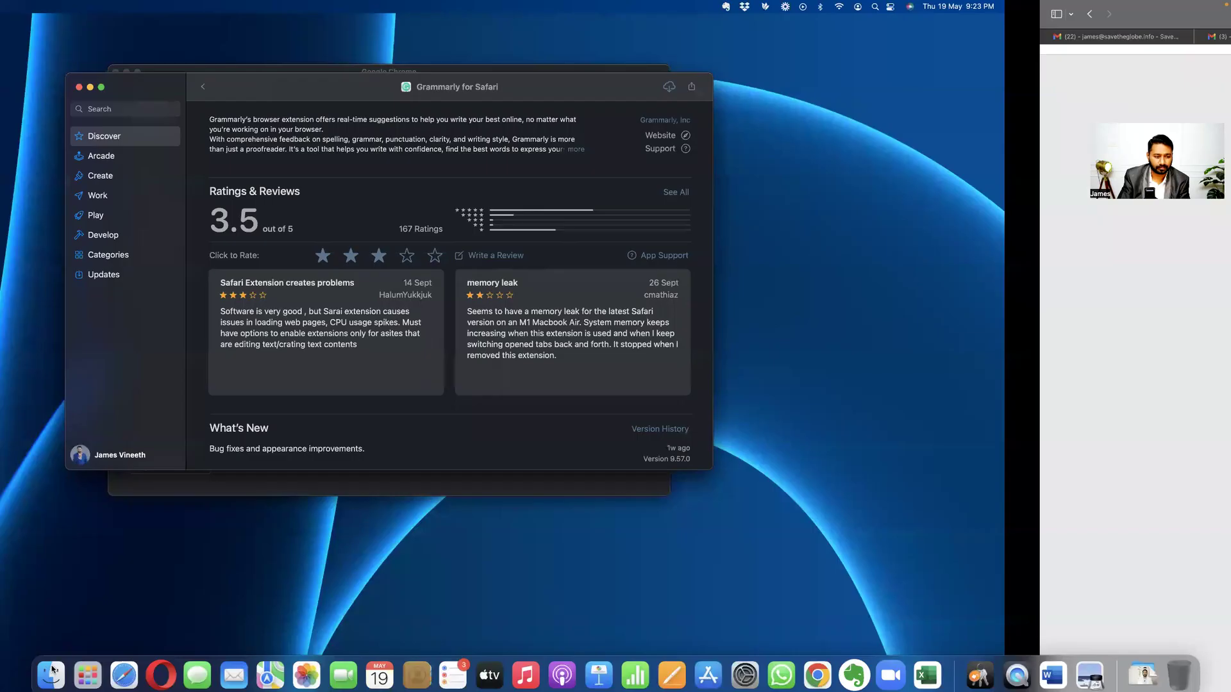
pyautogui.hotkey('ctrl', 'Left')
pyautogui.hotkey('ctrl', 'Right')
pyautogui.hotkey('ctrl', 'Right')
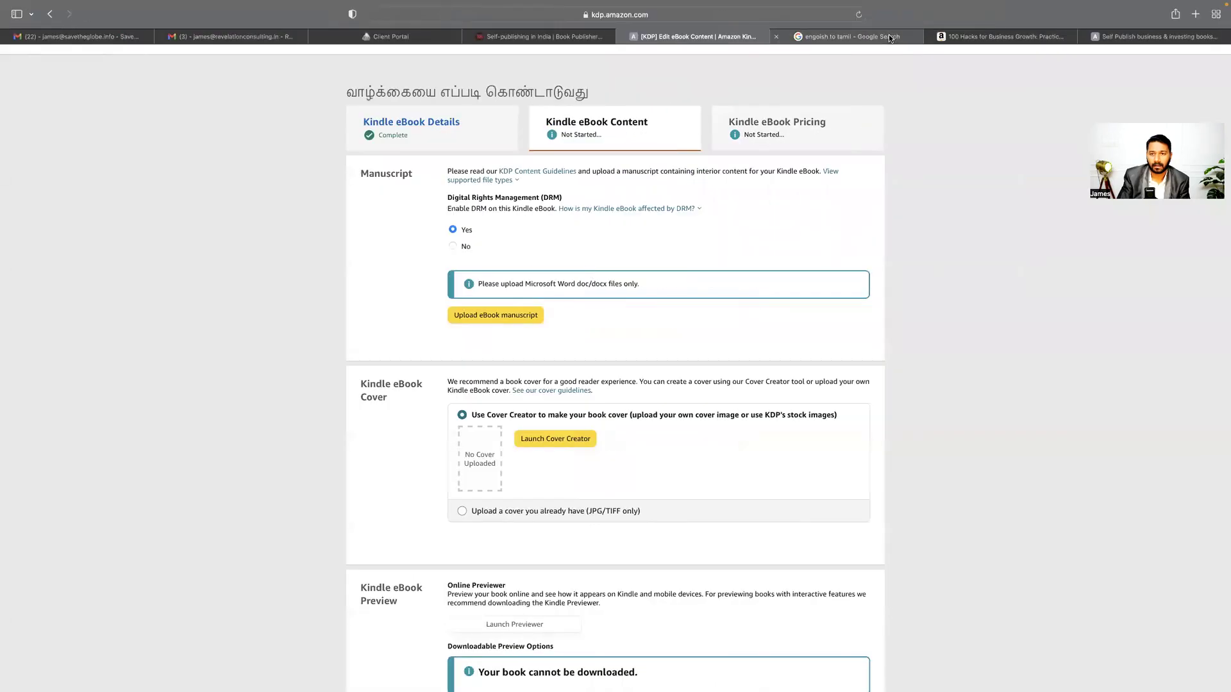
# Open growthfoundationinternational.com in place of the English-to-Tamil search results
pyautogui.click(888, 35)
pyautogui.click(819, 18)
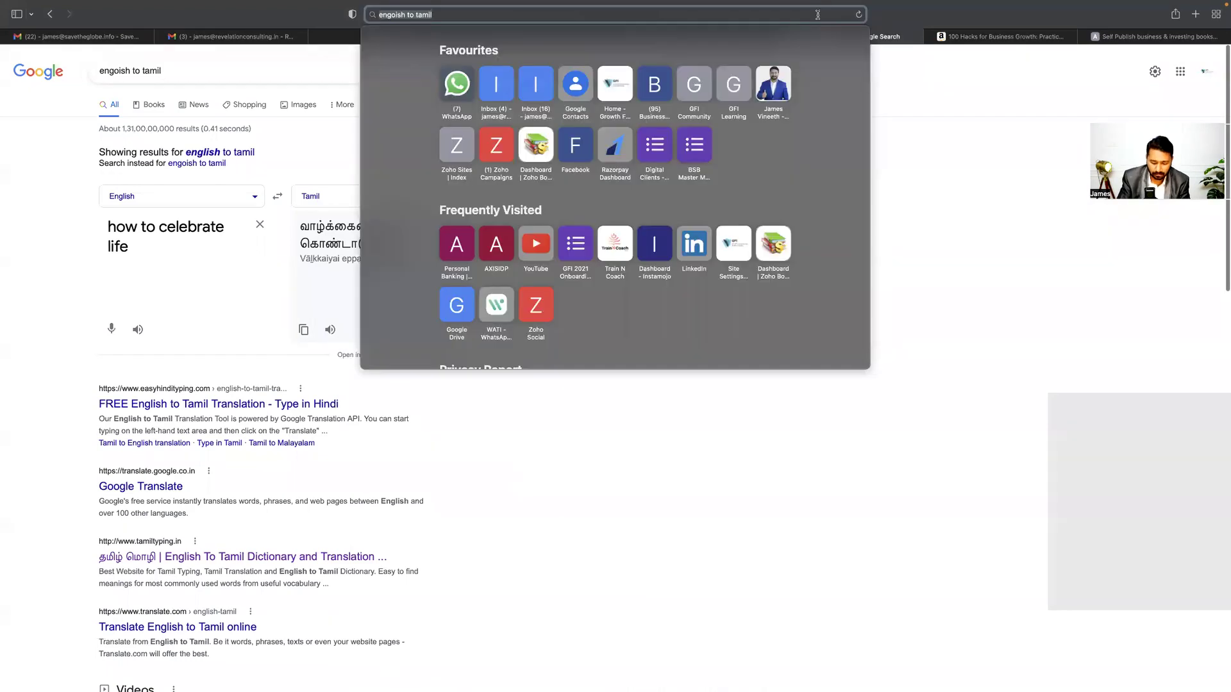
pyautogui.write('growthfoundationinternational.com')
pyautogui.press('Return')
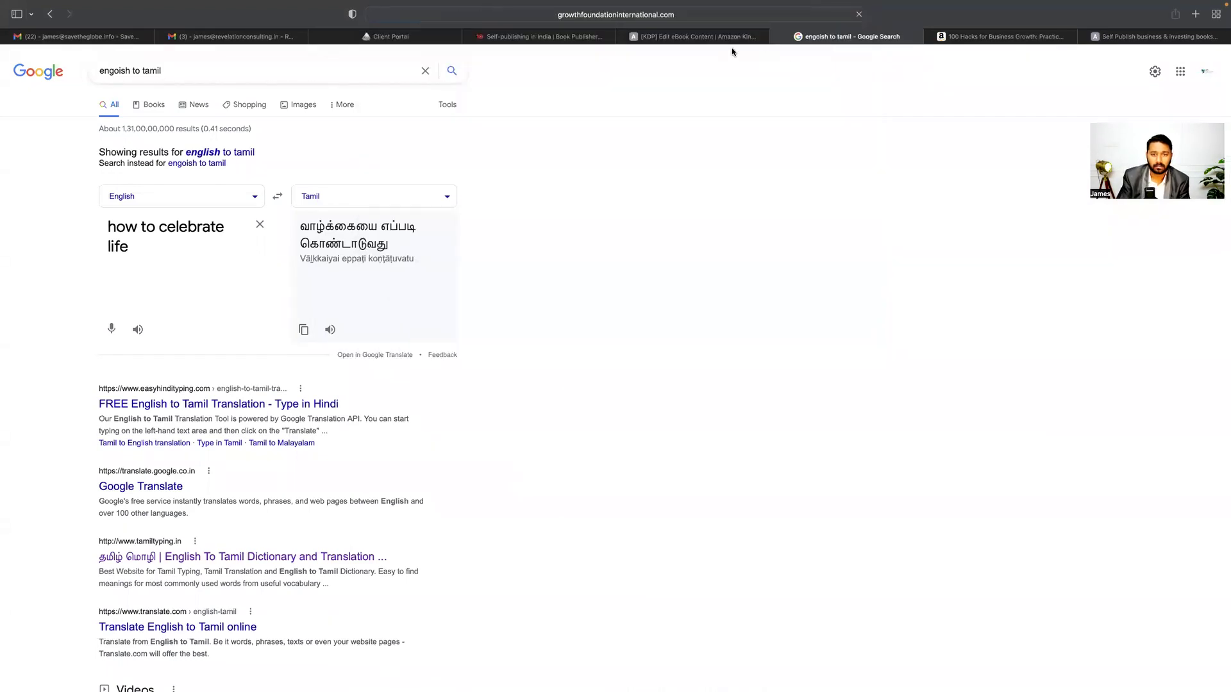
pyautogui.click(696, 30)
pyautogui.click(792, 38)
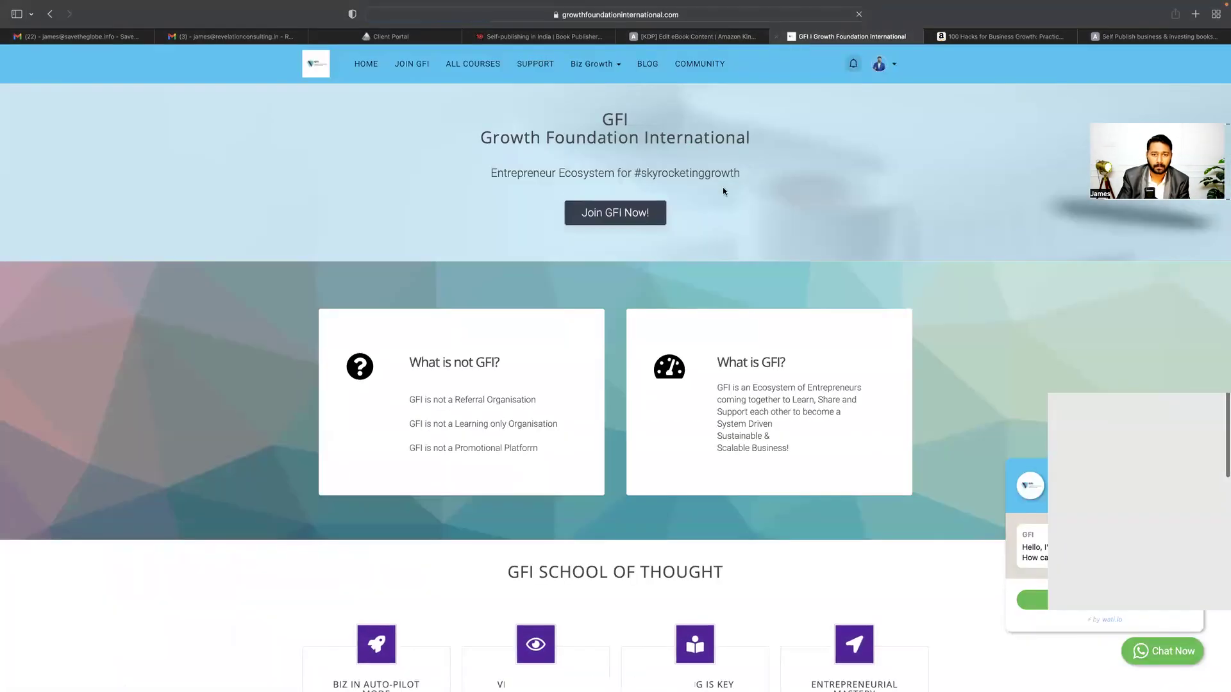
# Select all the content of the Growth Foundation International page and return to the eBook content page
pyautogui.scroll(-10, 723, 191)
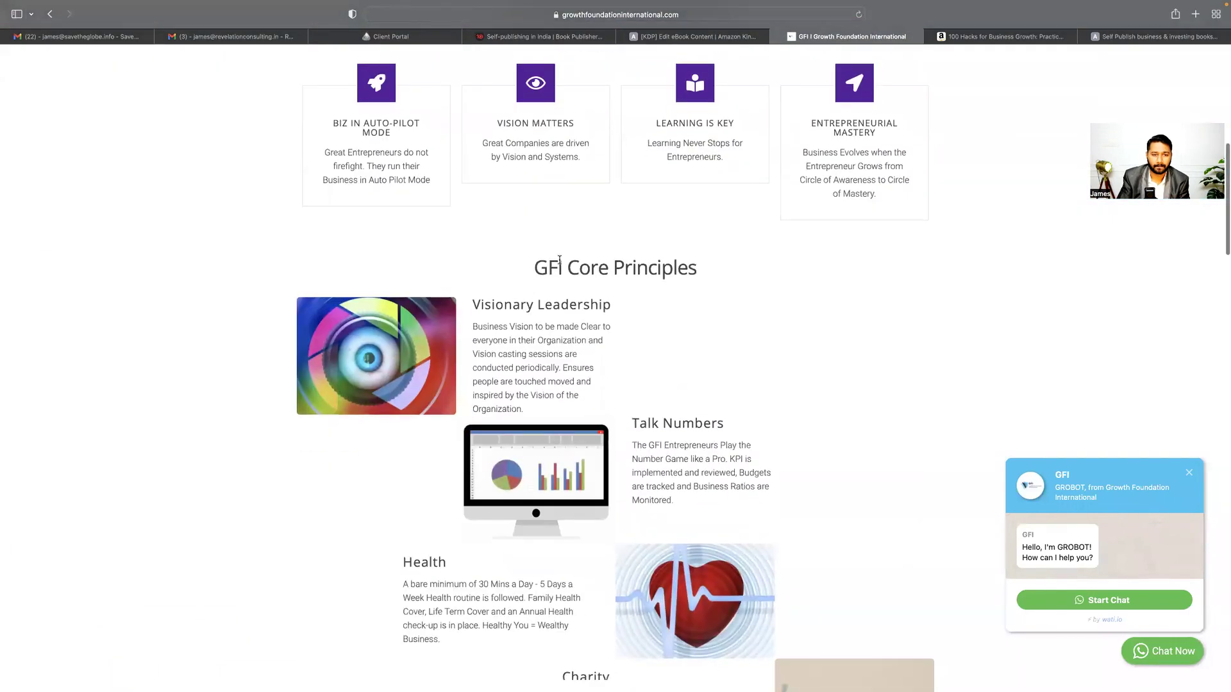
pyautogui.moveTo(538, 263); pyautogui.dragTo(901, 366)
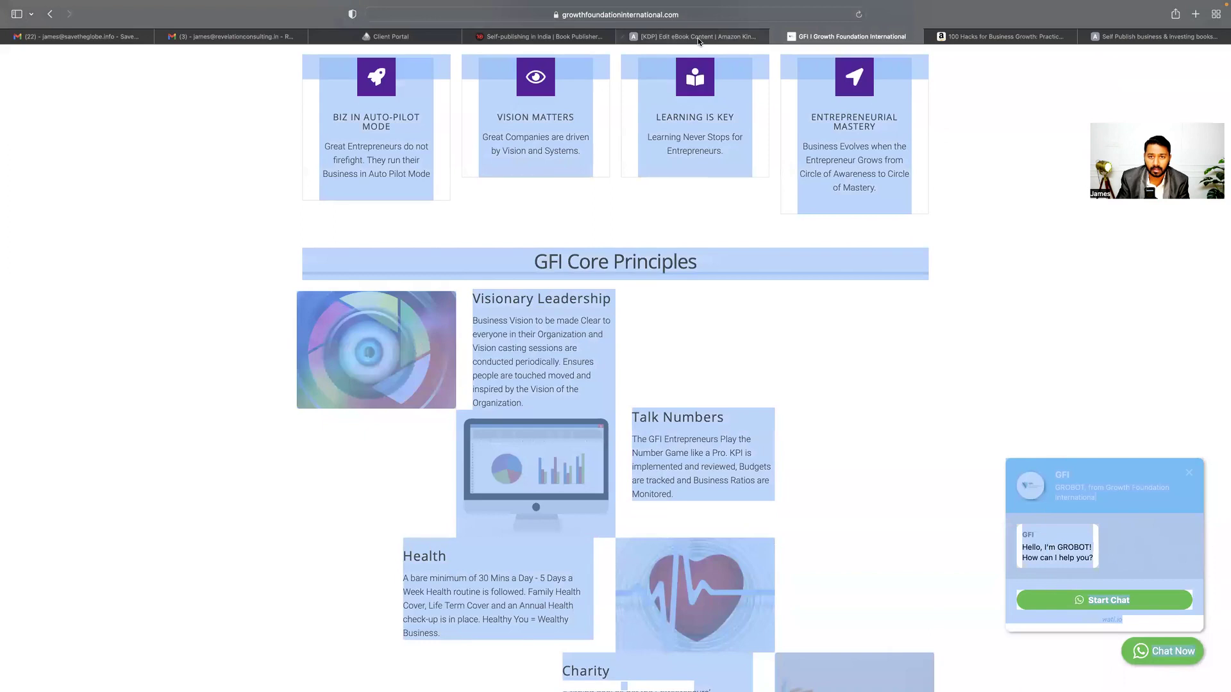
pyautogui.click(696, 37)
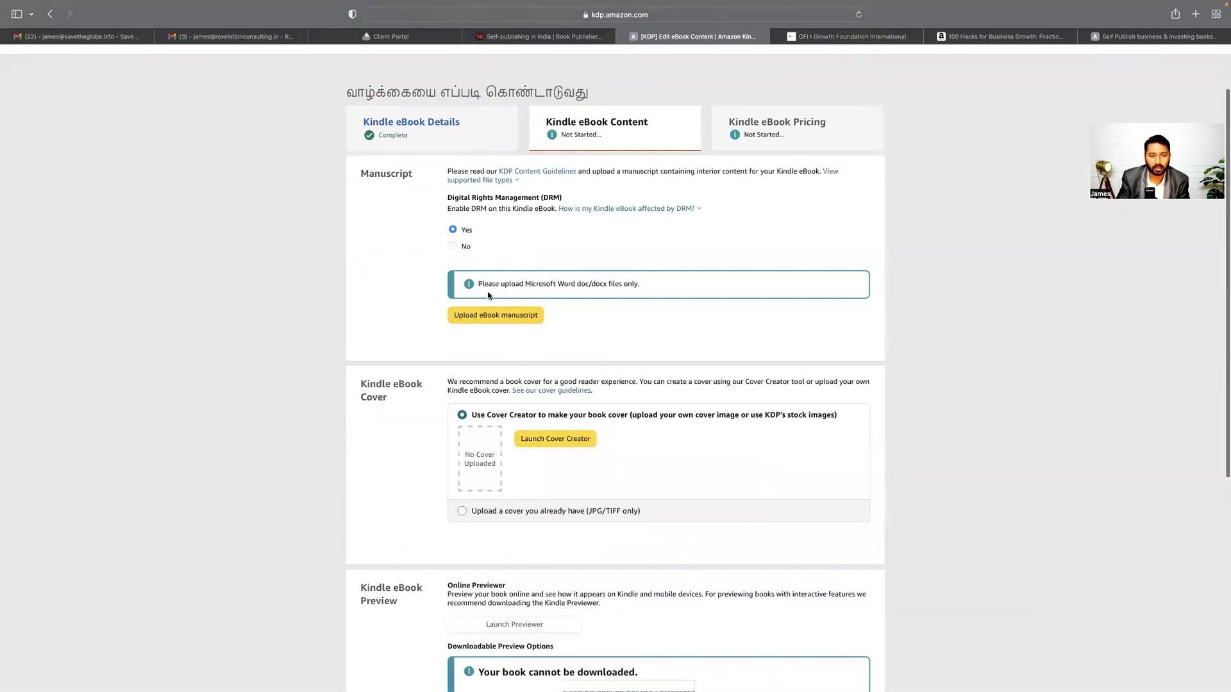
pyautogui.hotkey('ctrl', 'Right')
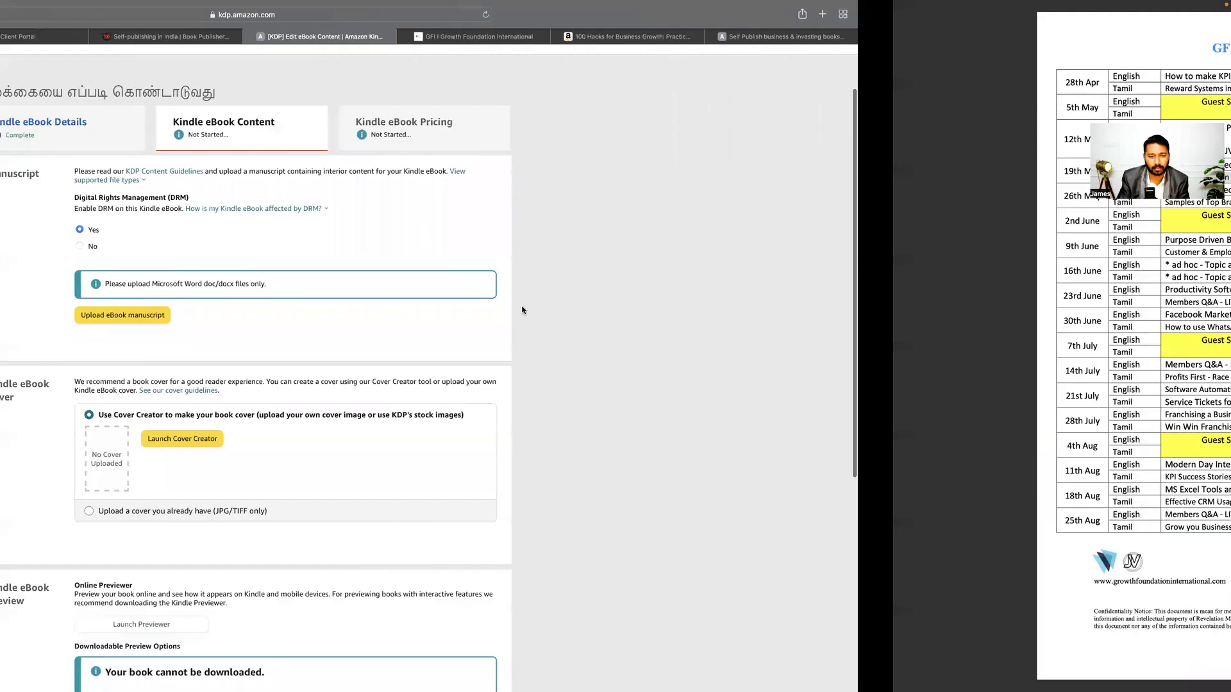
pyautogui.hotkey('ctrl', 'Left')
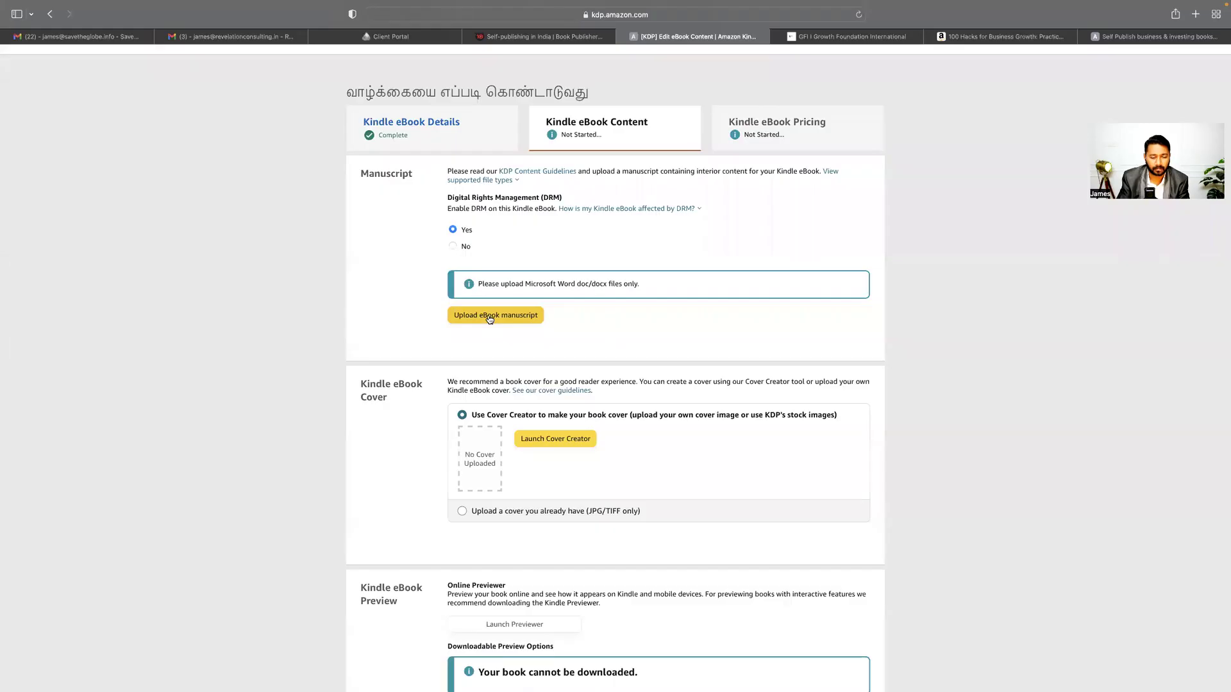
# Upload New Year 2018 Message.docx from the Articles & Blogs folder in Dropbox as the eBook manuscript
pyautogui.click(490, 314)
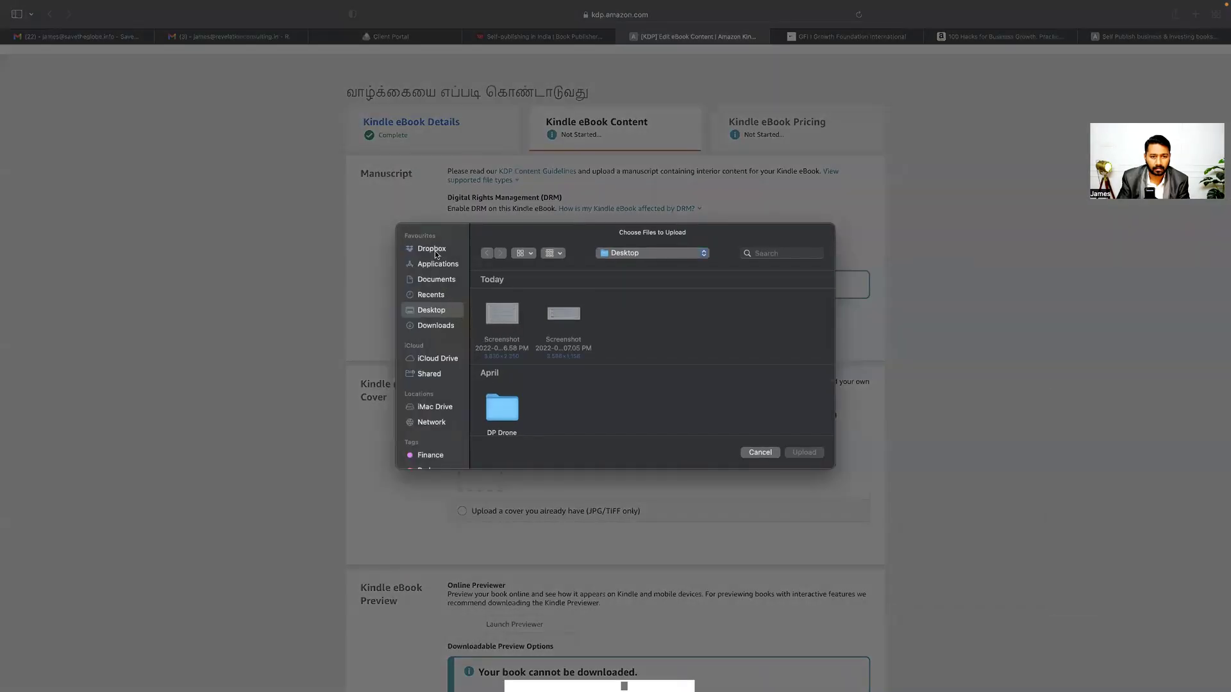
pyautogui.click(434, 250)
pyautogui.scroll(-2, 610, 375)
pyautogui.scroll(-2, 610, 374)
pyautogui.scroll(5, 550, 360)
pyautogui.scroll(-5, 550, 360)
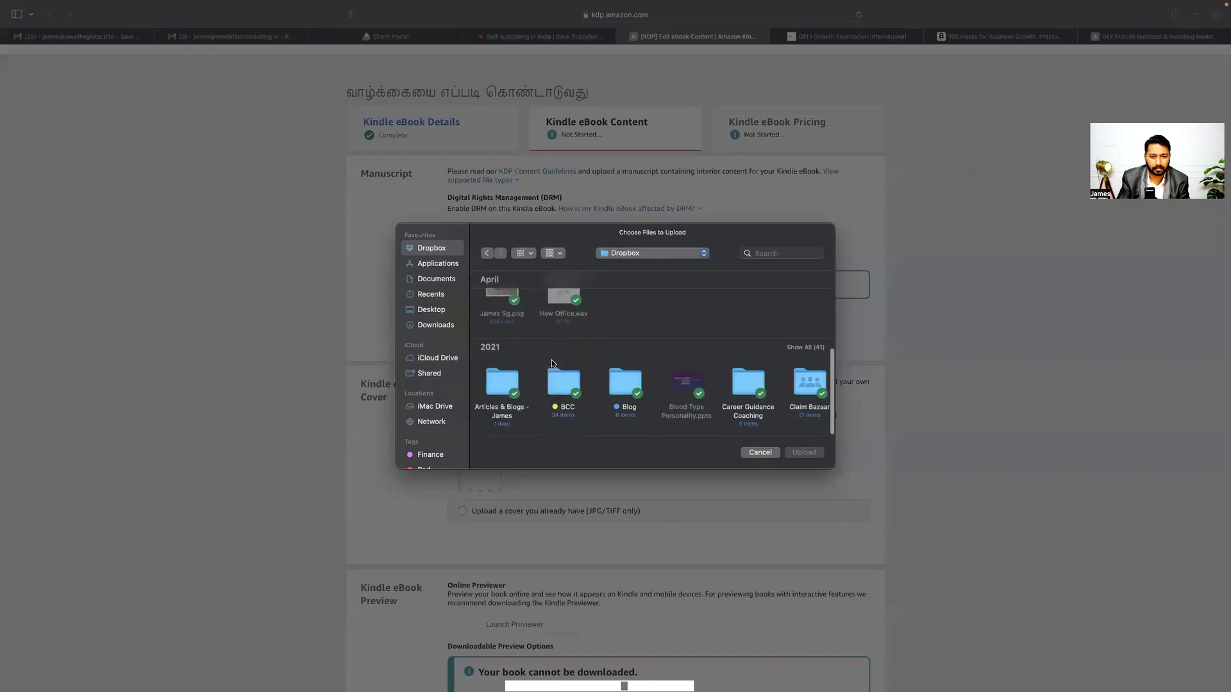
pyautogui.doubleClick(511, 385)
pyautogui.click(500, 314)
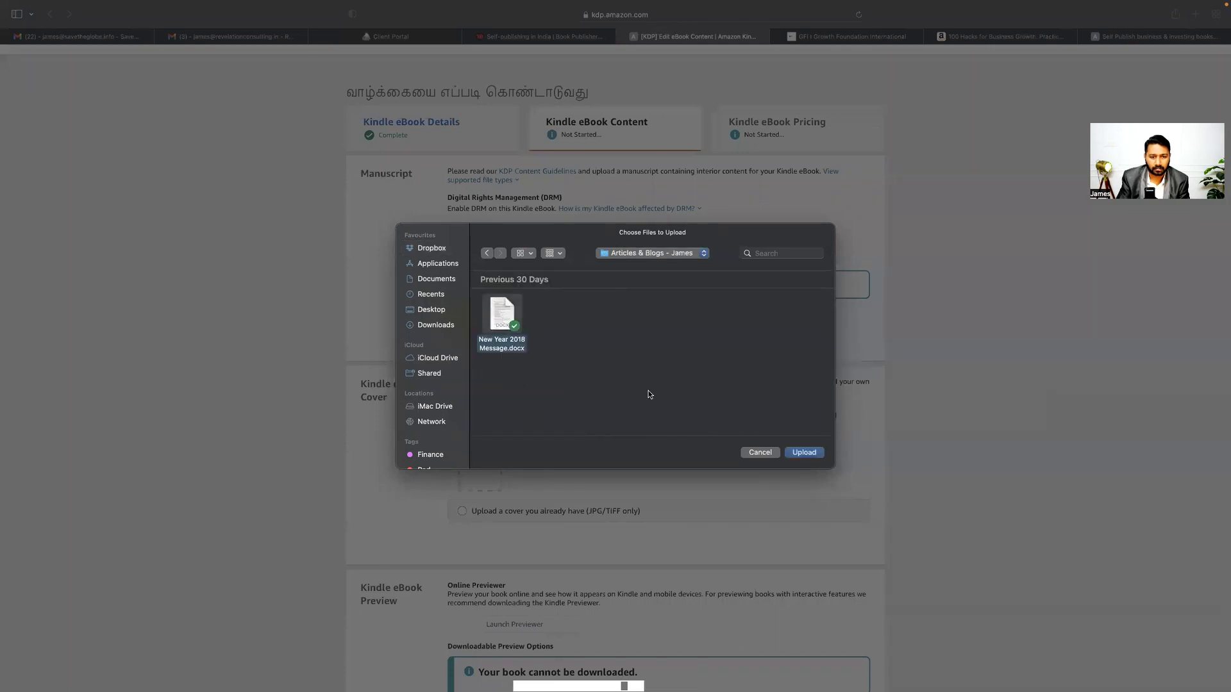
pyautogui.click(804, 452)
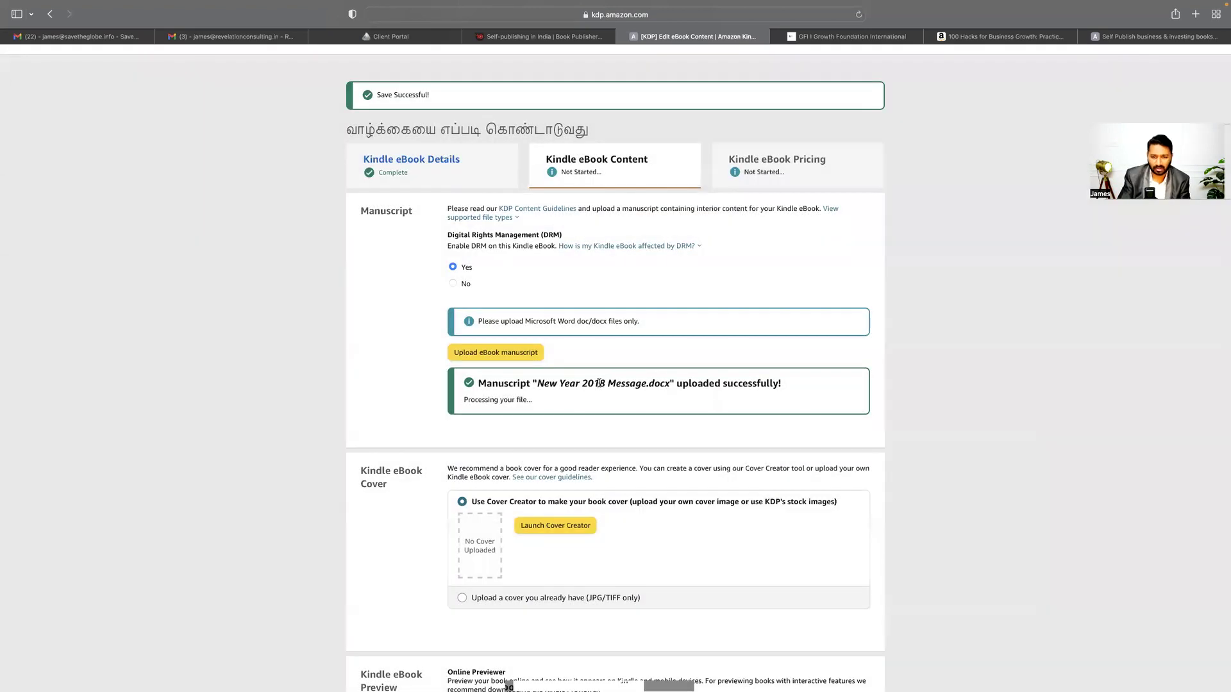
# Launch Cover Creator, skip choosing a cover image and pick the first image-based design
pyautogui.scroll(-3, 487, 398)
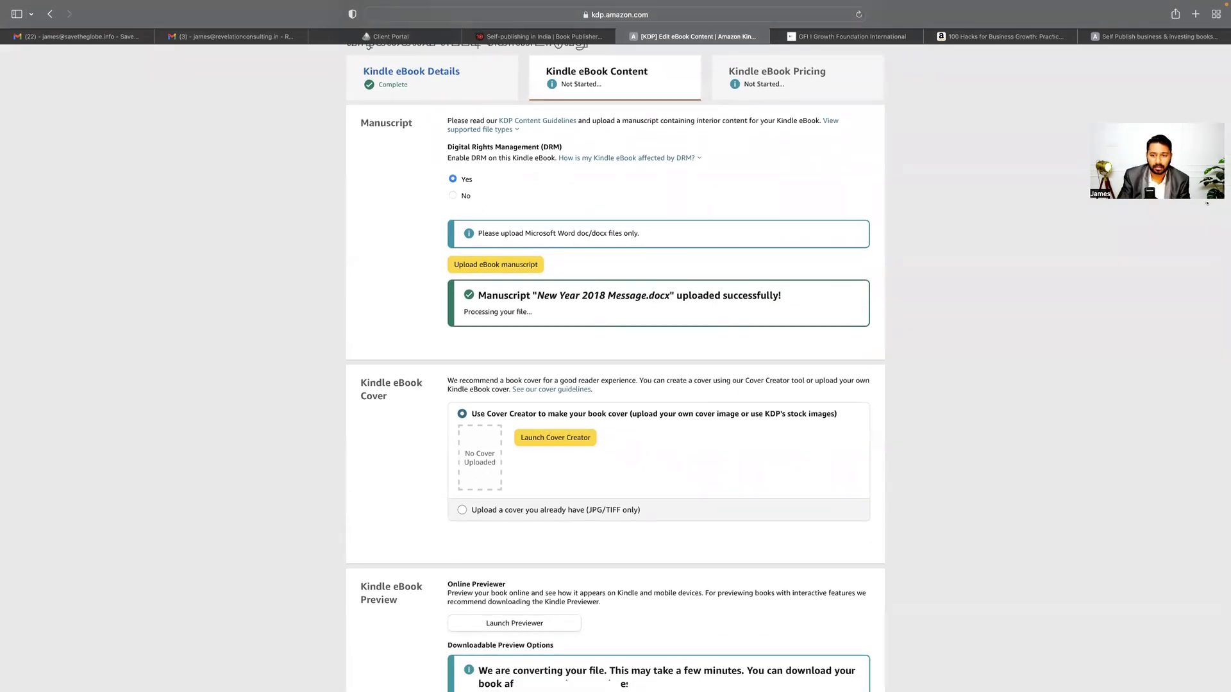
pyautogui.click(564, 441)
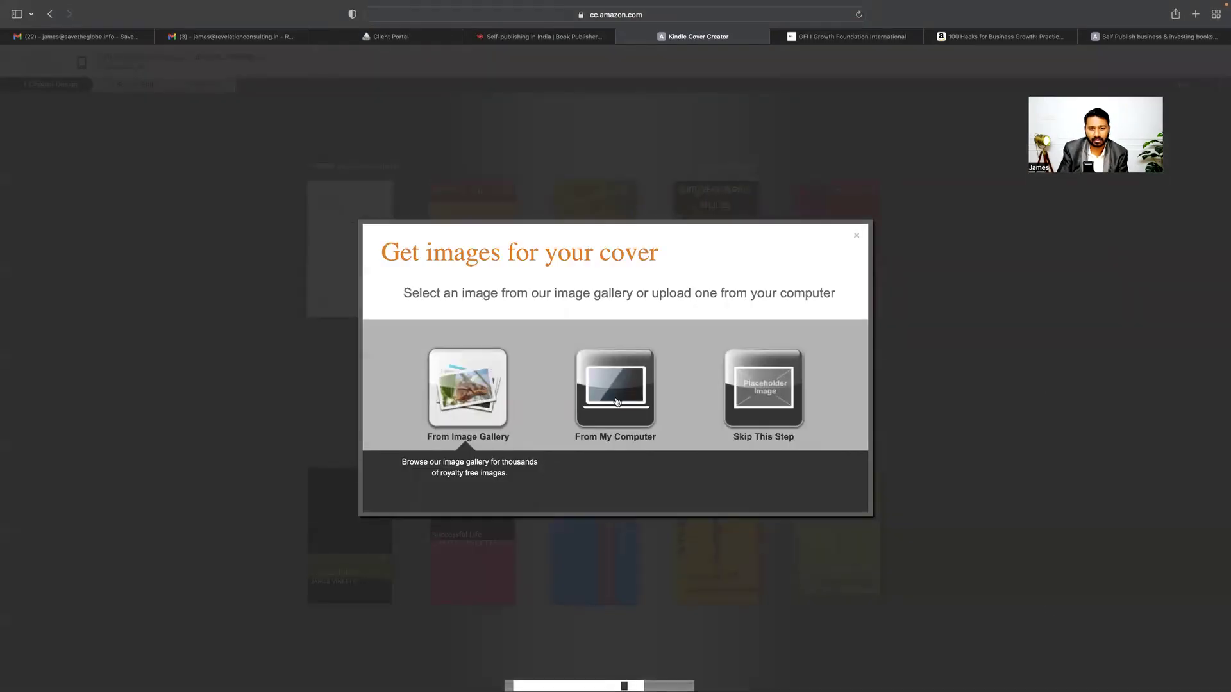
pyautogui.click(776, 400)
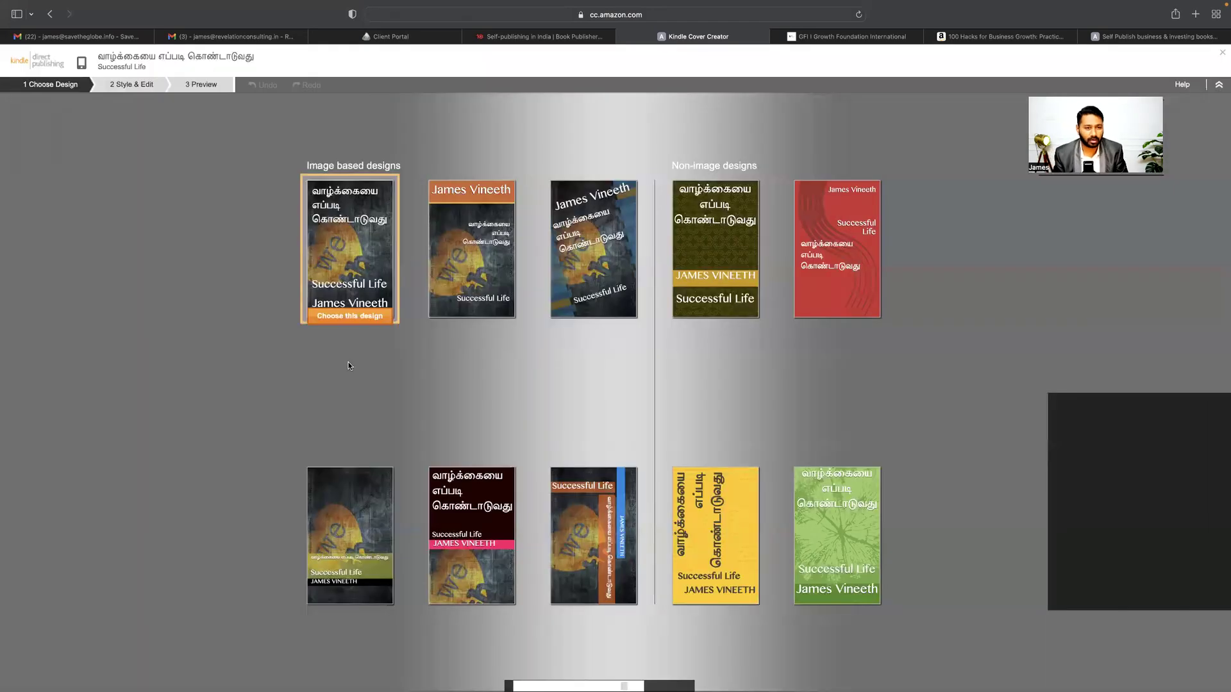
pyautogui.click(368, 256)
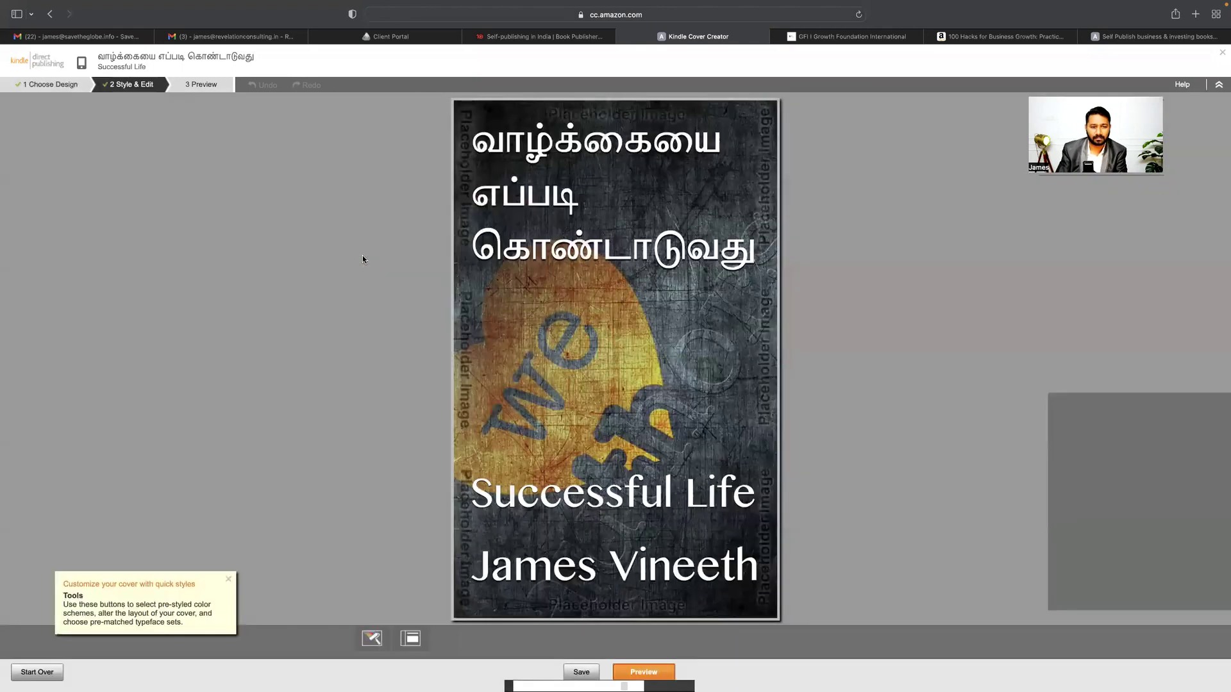
# Try out the different cover layouts and apply the first one, with the left-aligned title above the subtitle and author name
pyautogui.click(409, 641)
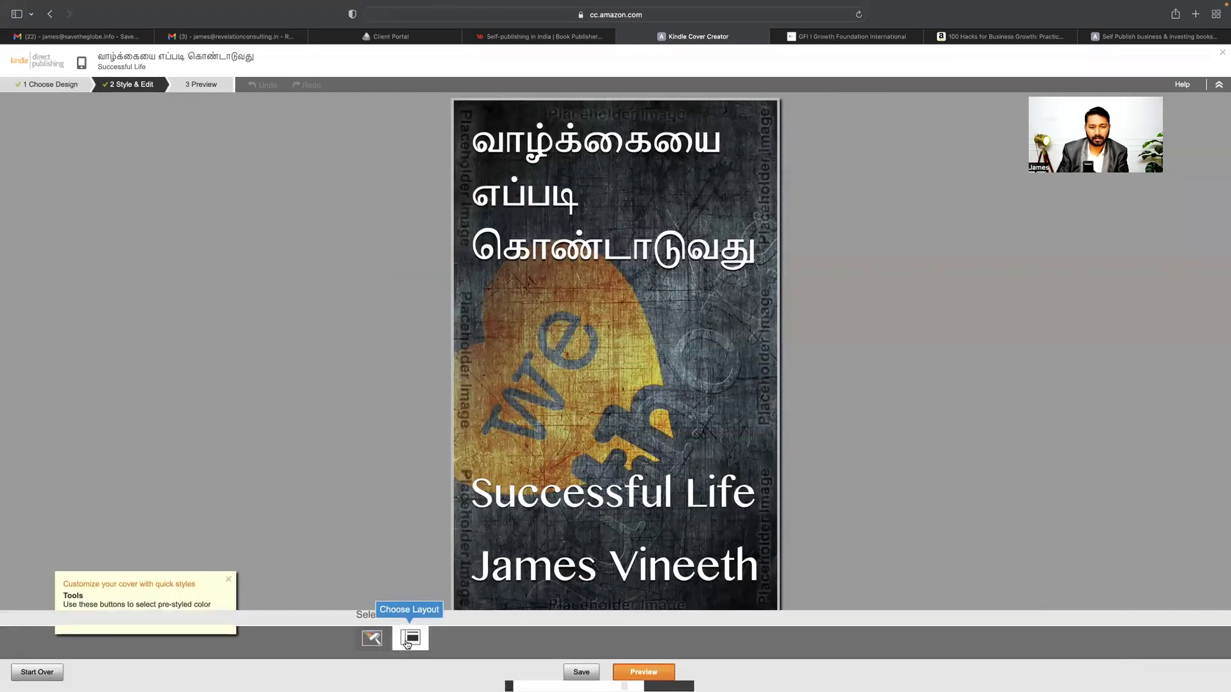
pyautogui.click(457, 592)
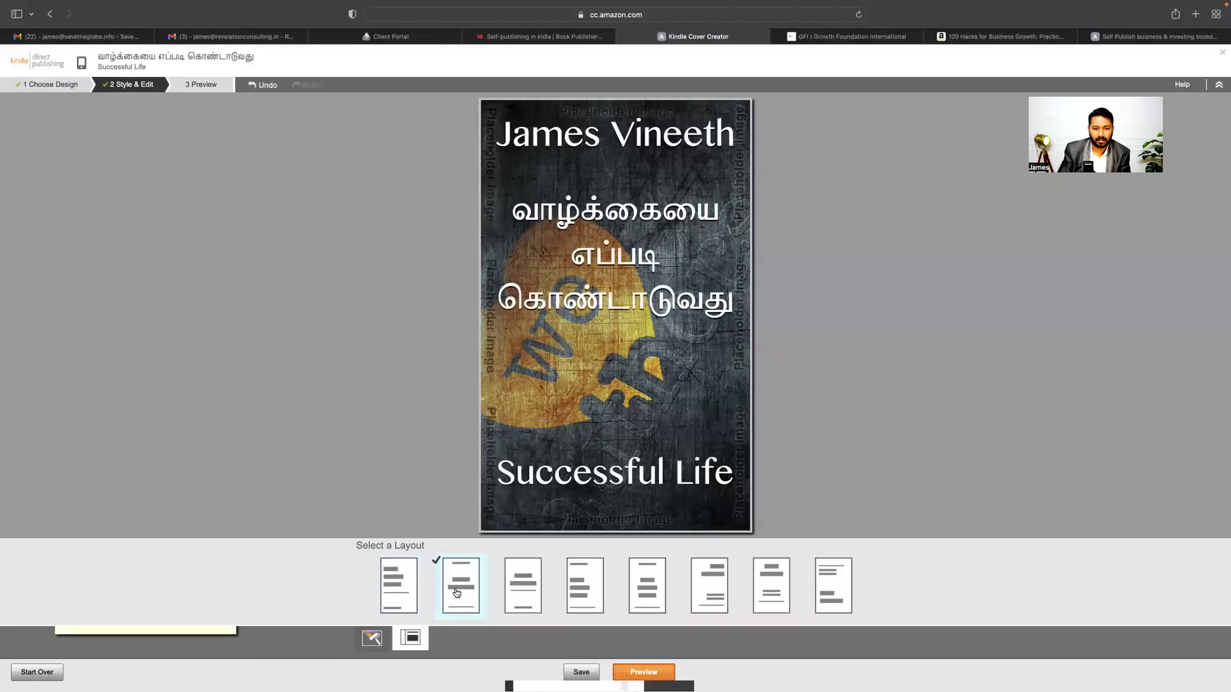
pyautogui.click(417, 593)
pyautogui.click(517, 594)
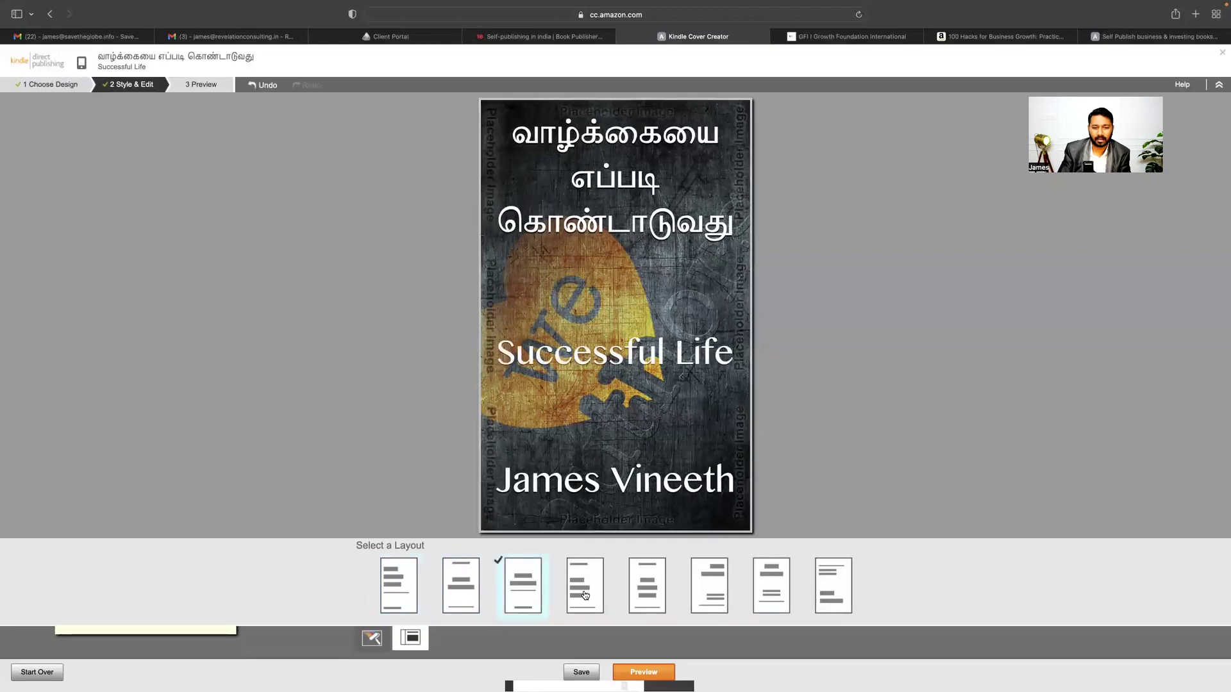
pyautogui.click(595, 595)
pyautogui.click(633, 593)
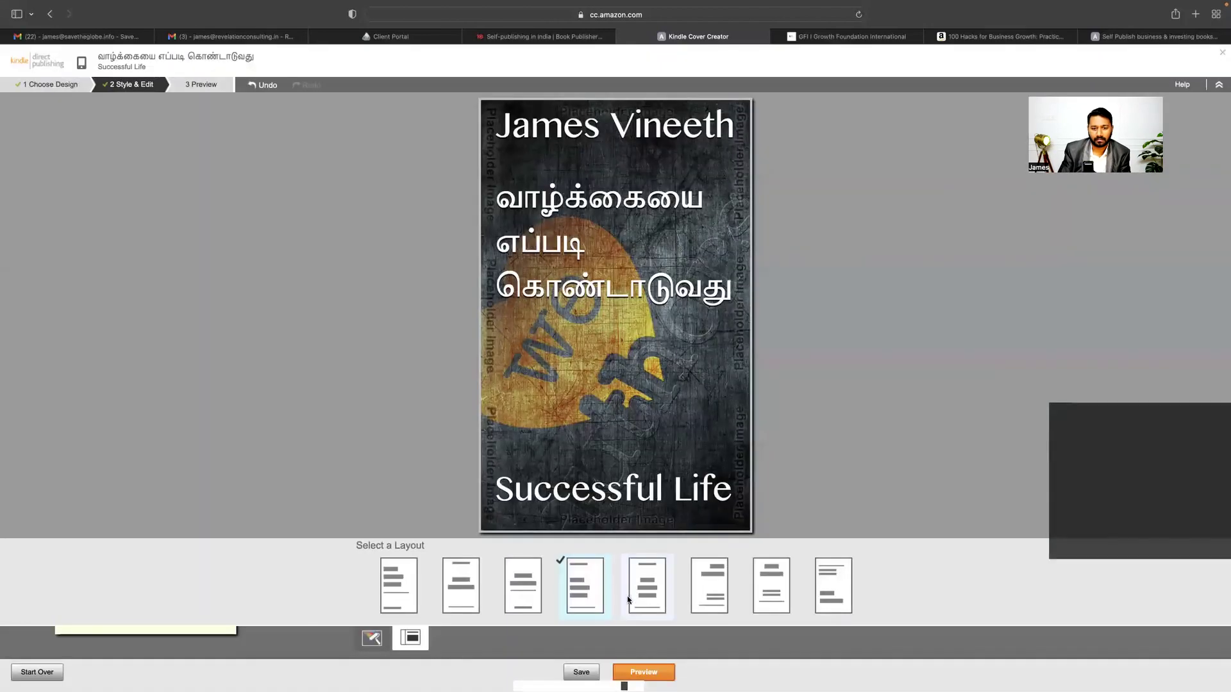
pyautogui.click(821, 591)
pyautogui.click(776, 596)
pyautogui.click(717, 599)
pyautogui.click(393, 583)
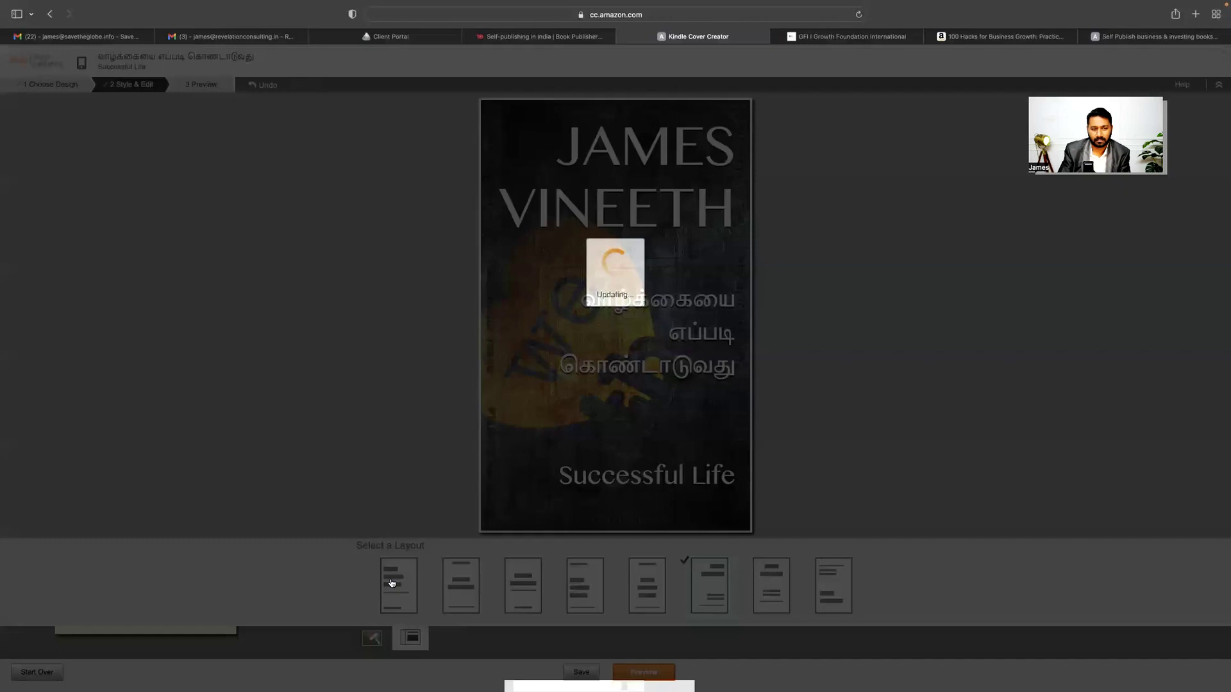